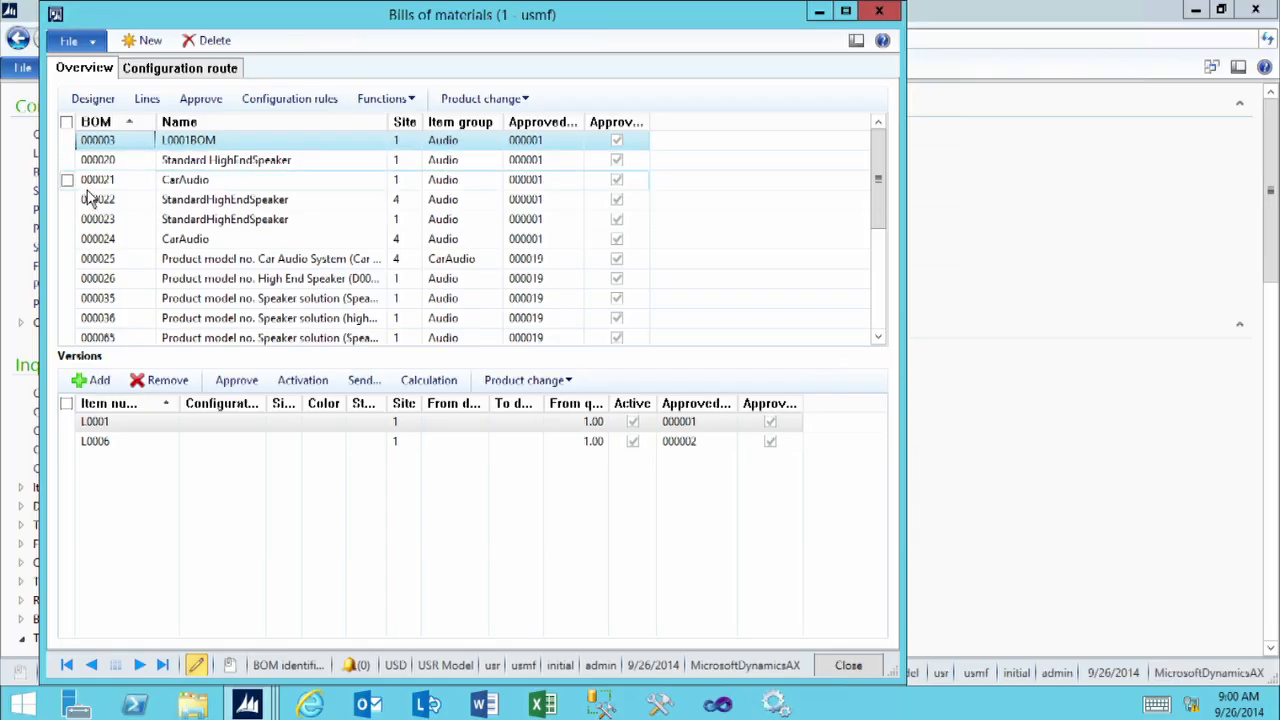
# Create a new bill of materials named "Complete Speaker Set"
pyautogui.click(142, 42)
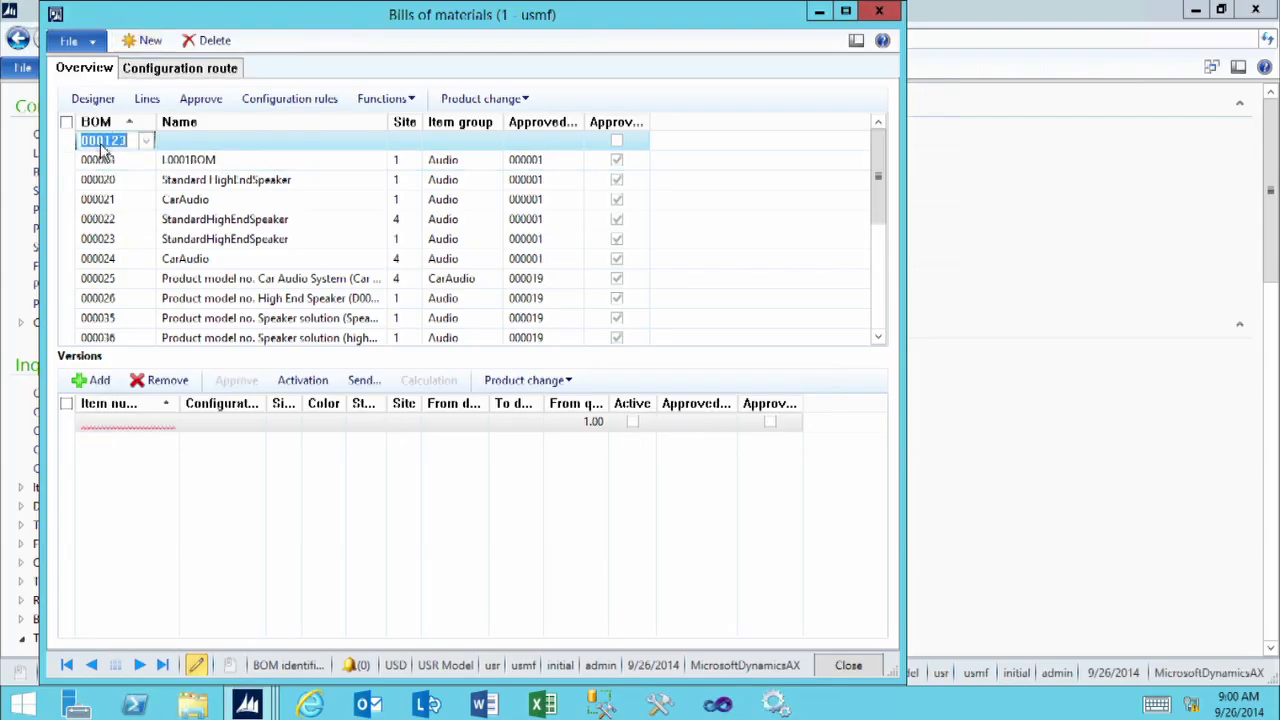
pyautogui.click(176, 142)
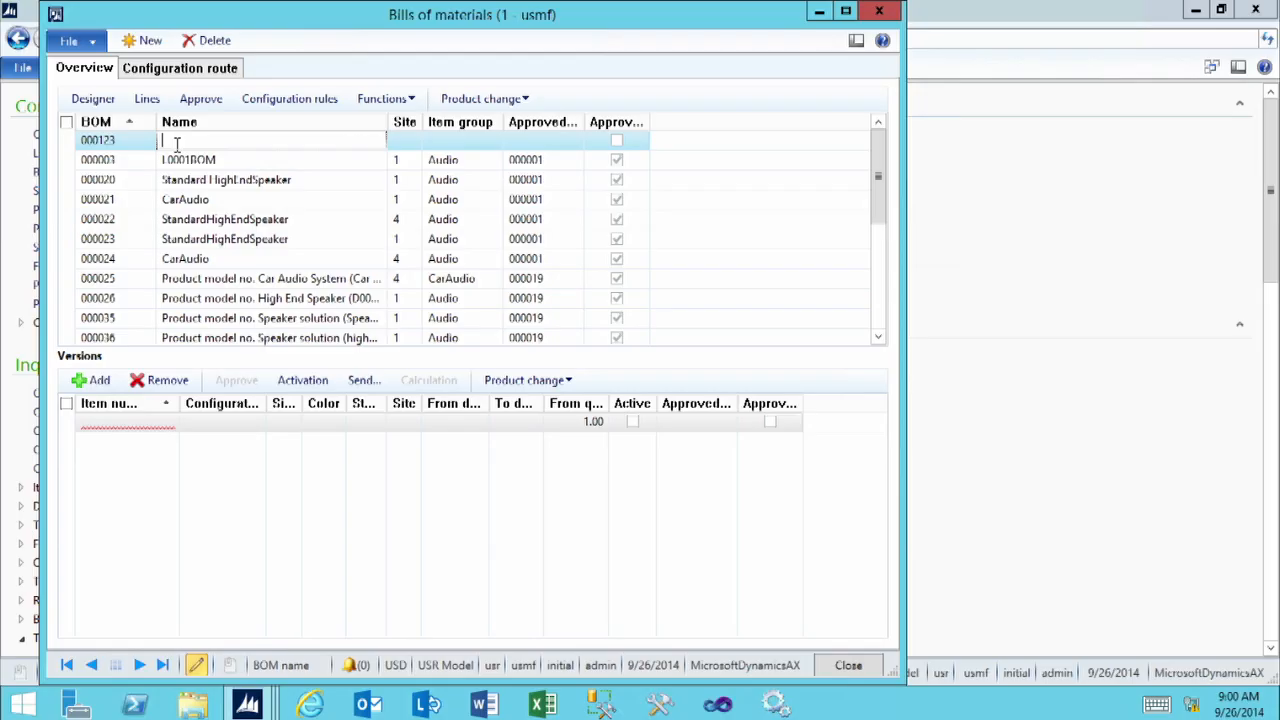
pyautogui.write('Complete S')
pyautogui.write('peac')
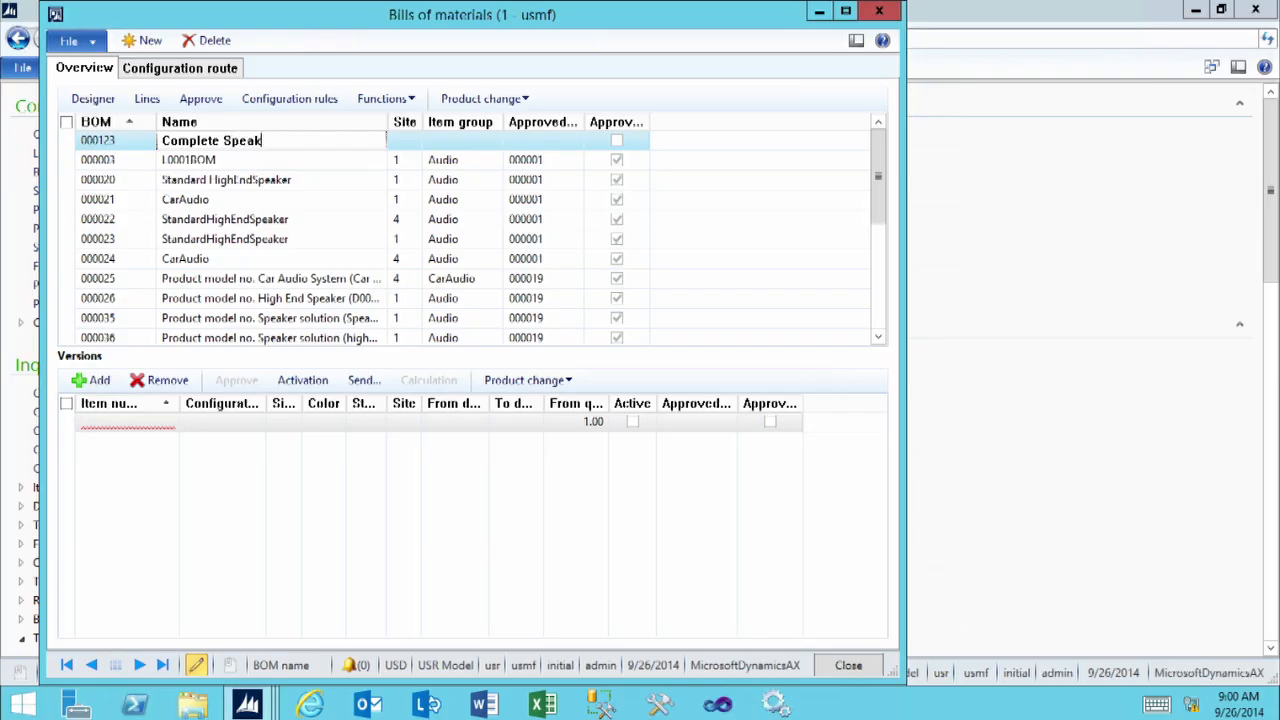
pyautogui.write('ker Set')
pyautogui.press('Tab')
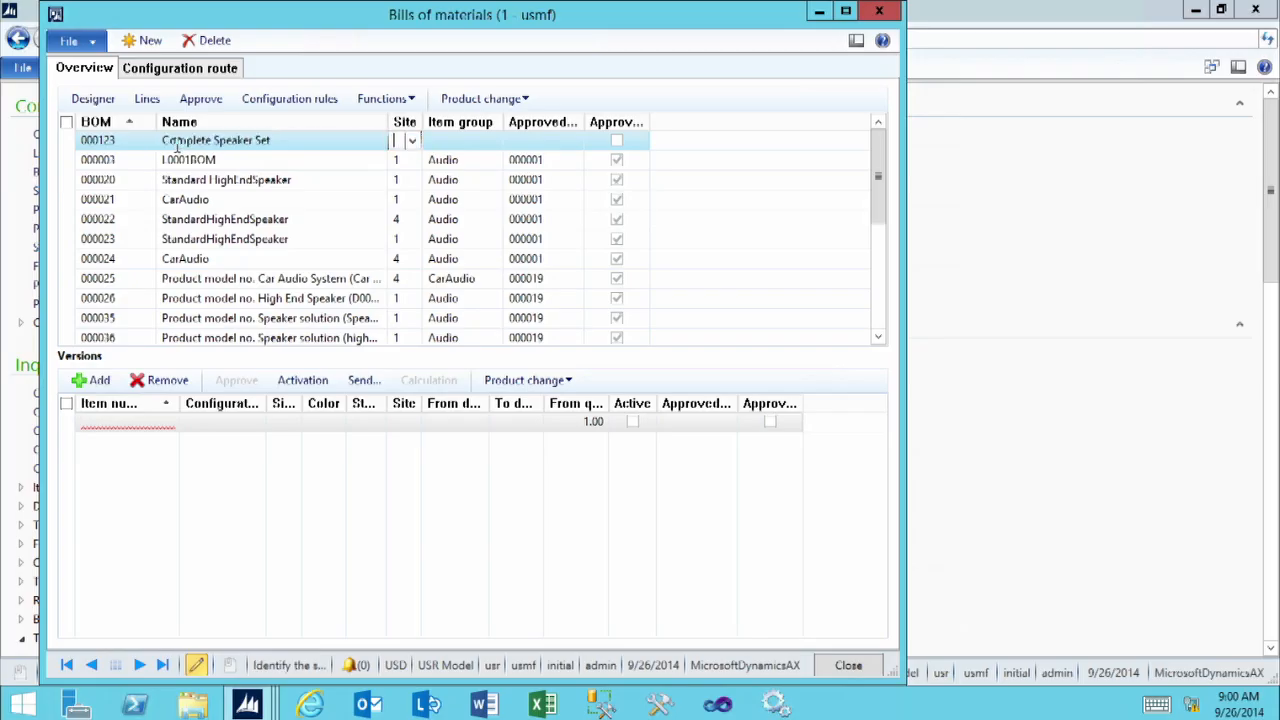
# Assign the new bill of materials to site 1 and the Audio item group
pyautogui.click(413, 141)
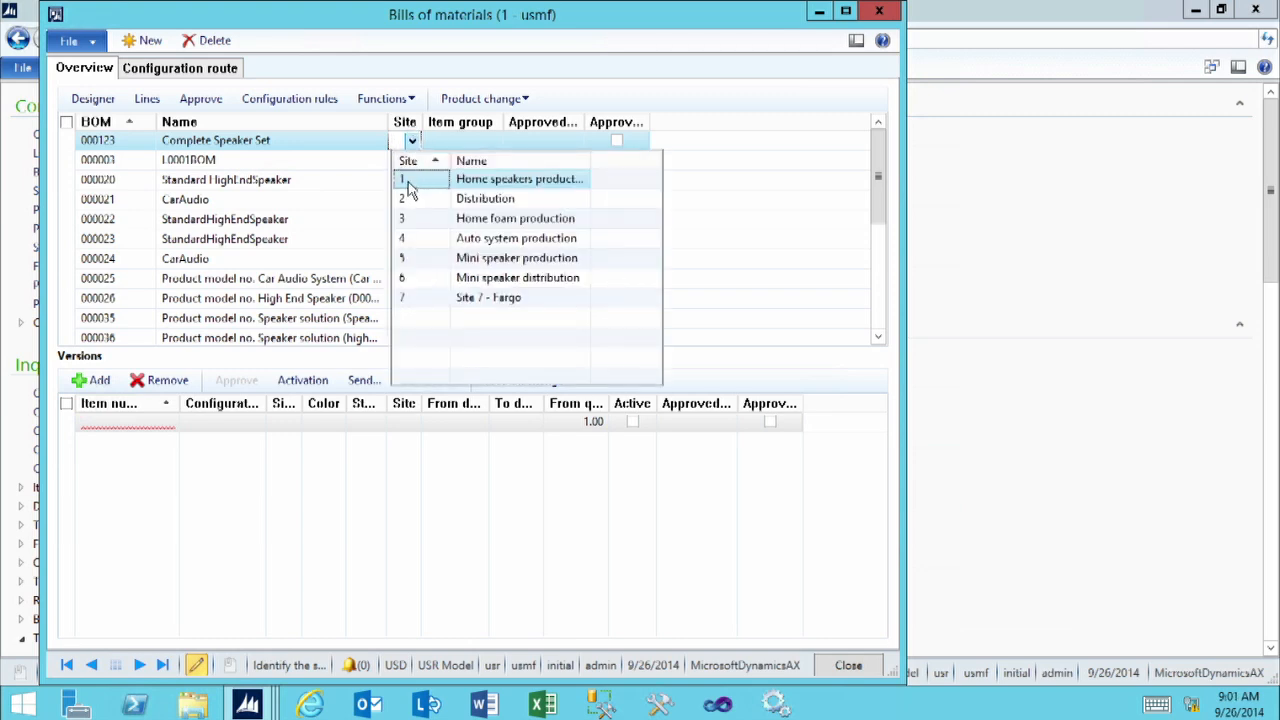
pyautogui.click(412, 180)
pyautogui.click(460, 141)
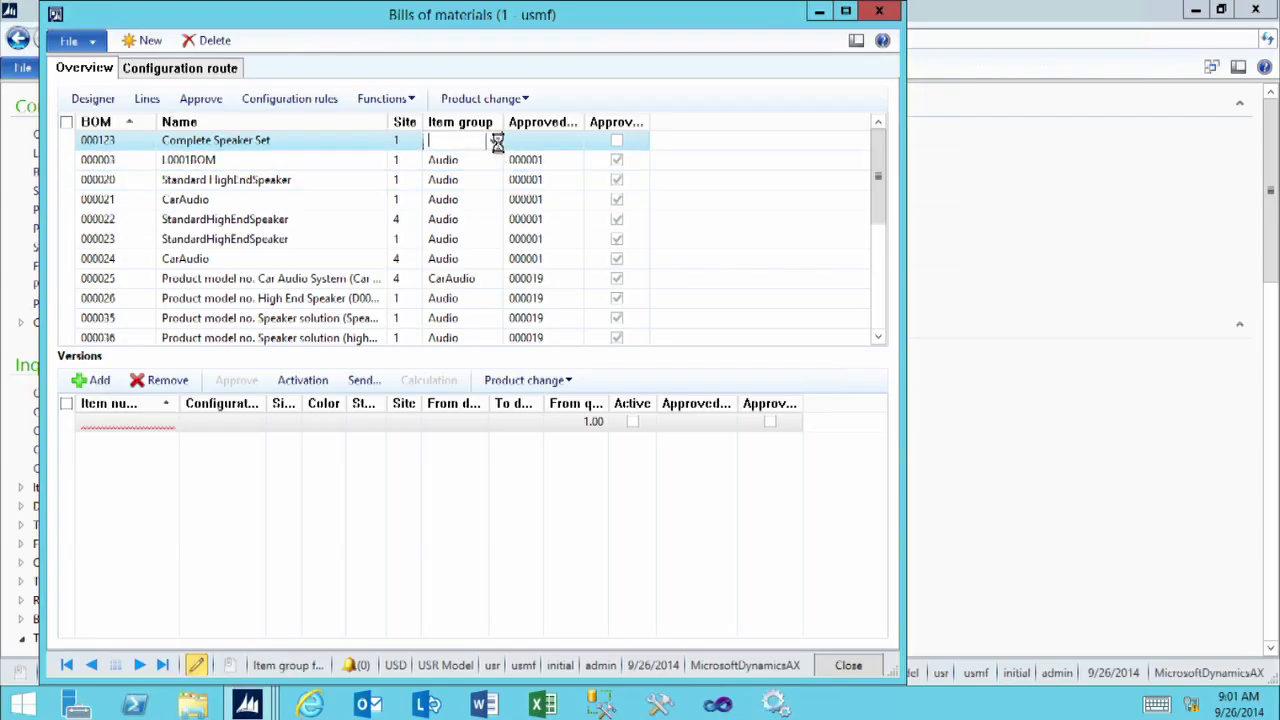
pyautogui.click(493, 141)
pyautogui.click(478, 179)
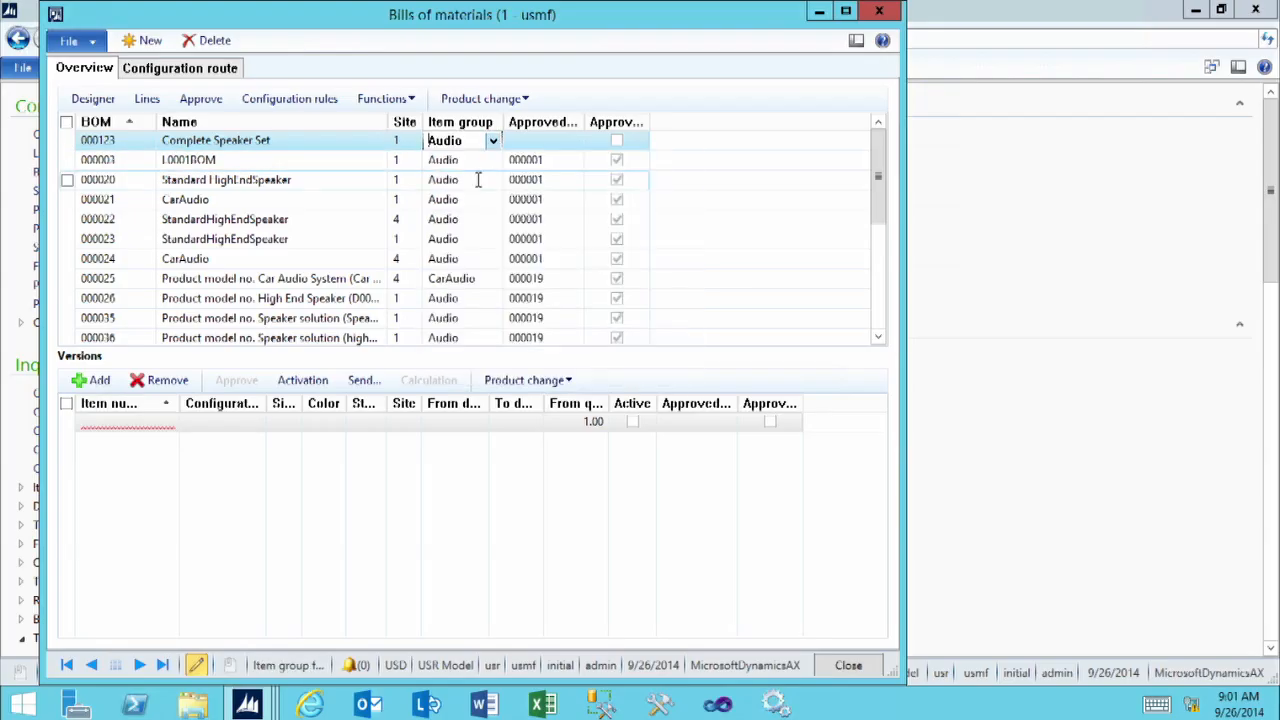
# Open the lines of the Complete Speaker Set BOM and enter item D0003 with a quantity of 2
pyautogui.click(148, 102)
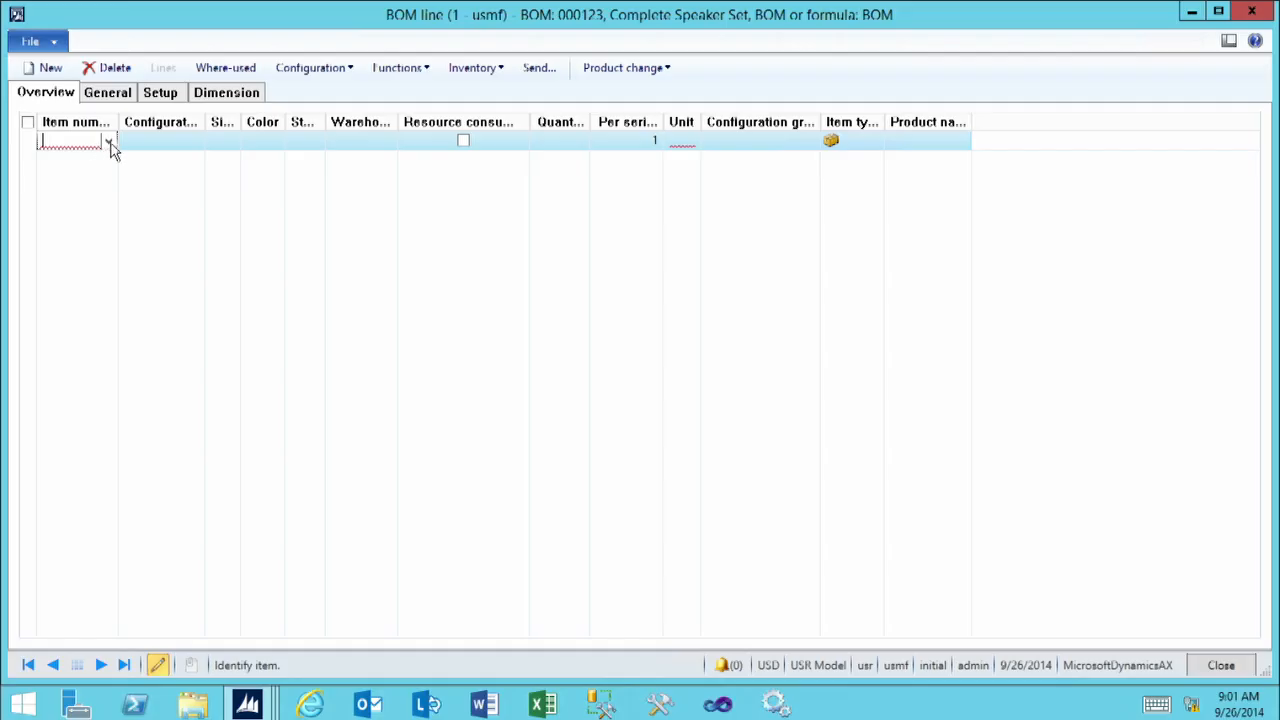
pyautogui.click(110, 143)
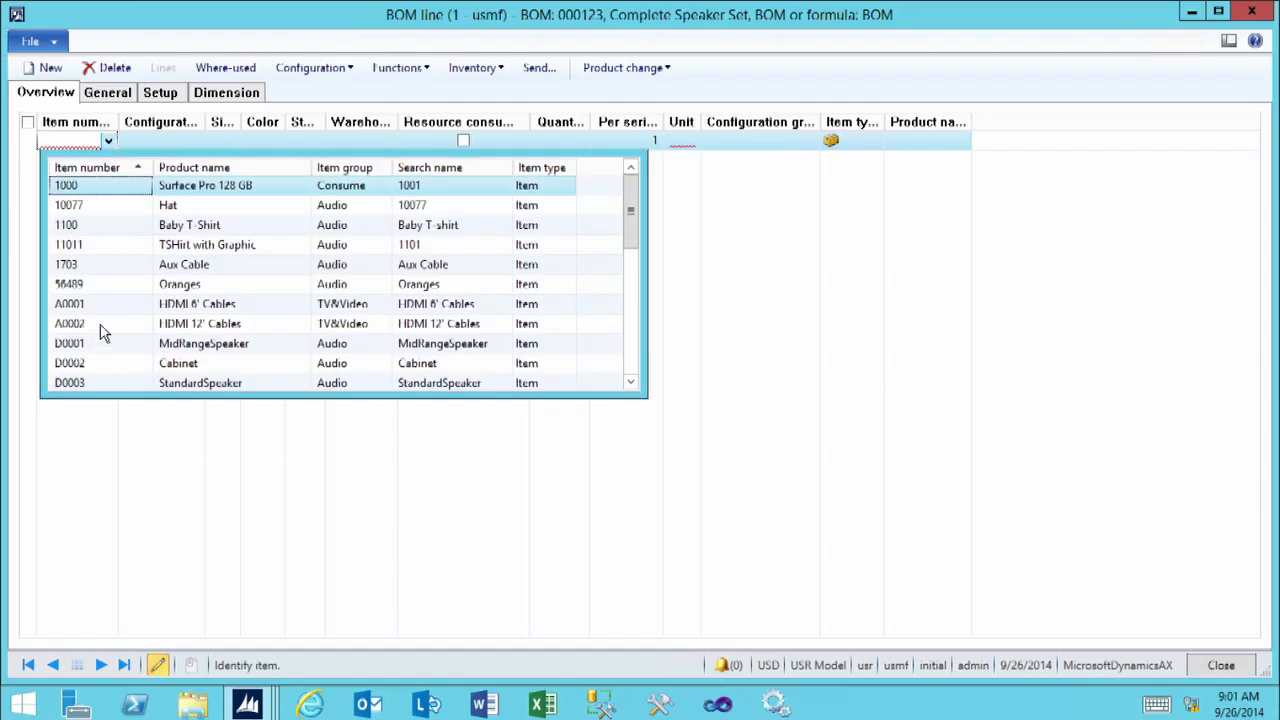
pyautogui.scroll(-1, 100, 340)
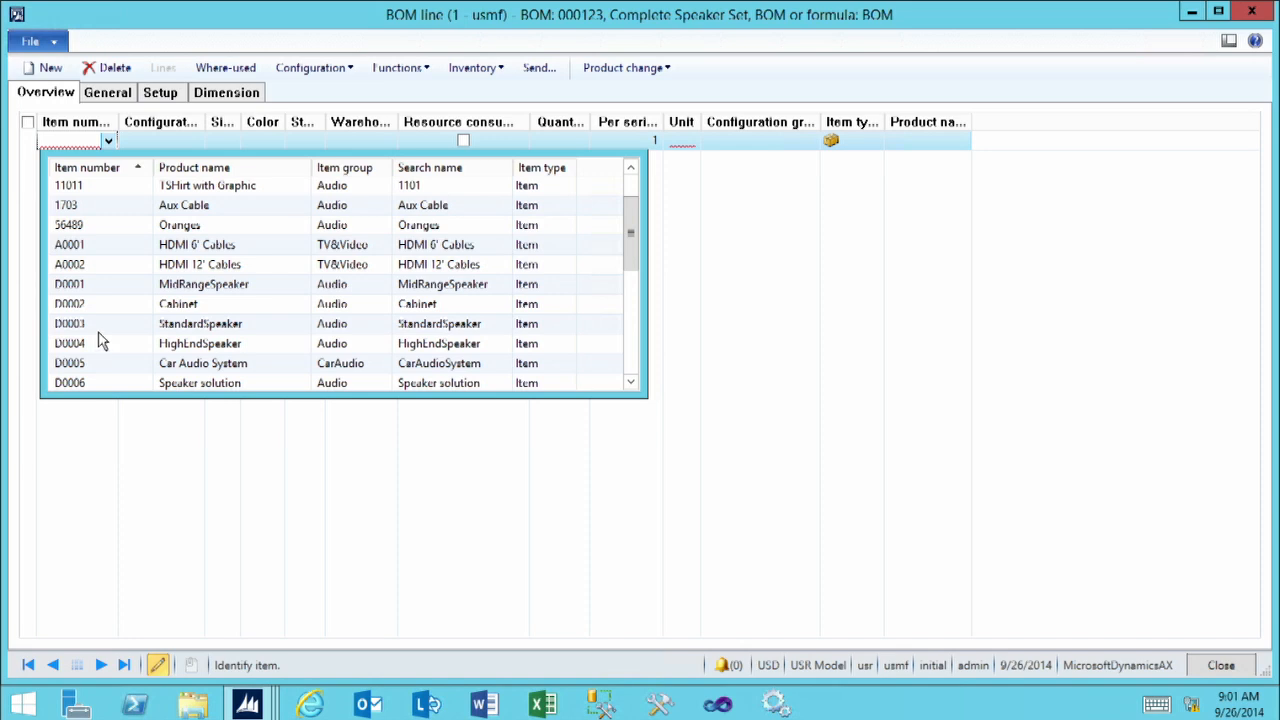
pyautogui.click(81, 326)
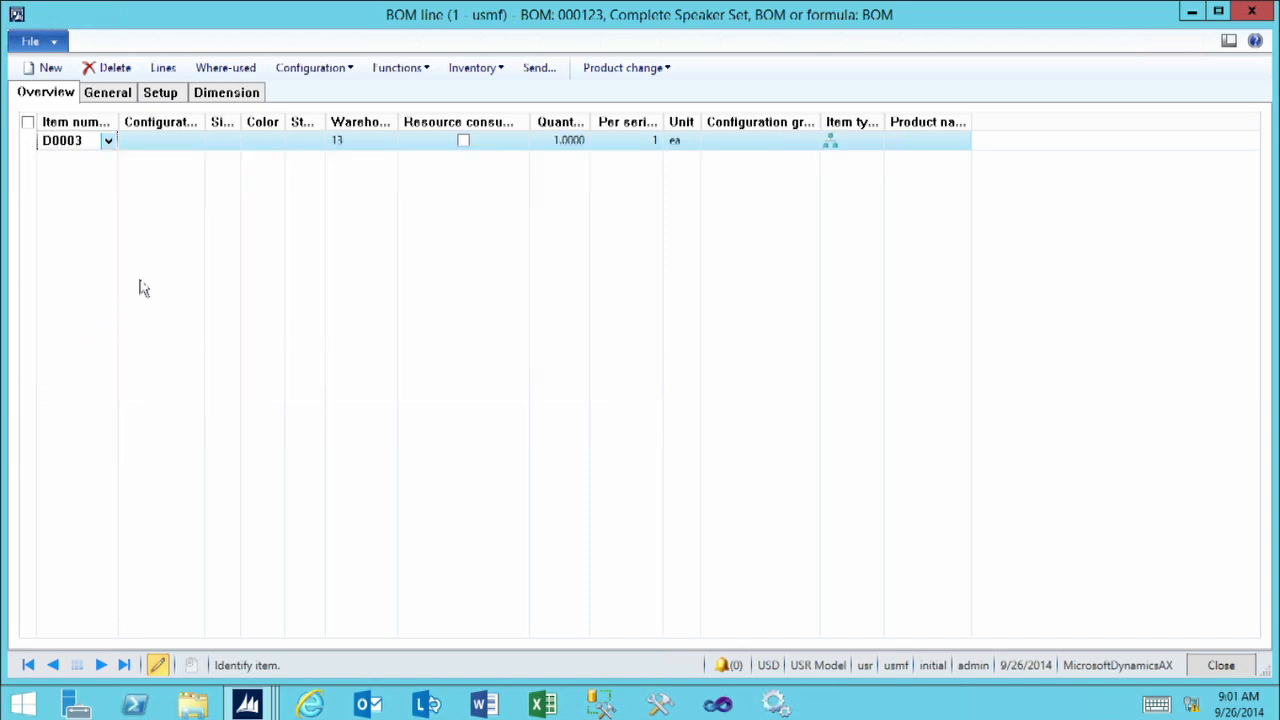
pyautogui.click(215, 147)
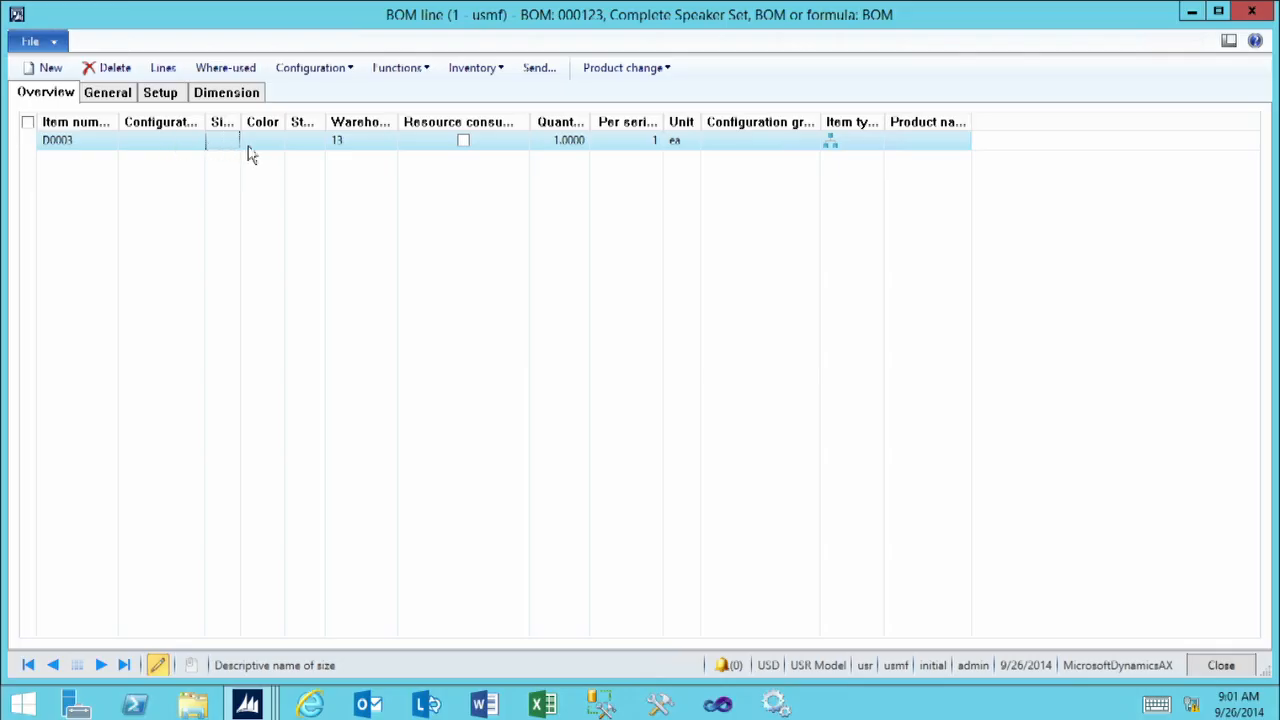
pyautogui.click(355, 141)
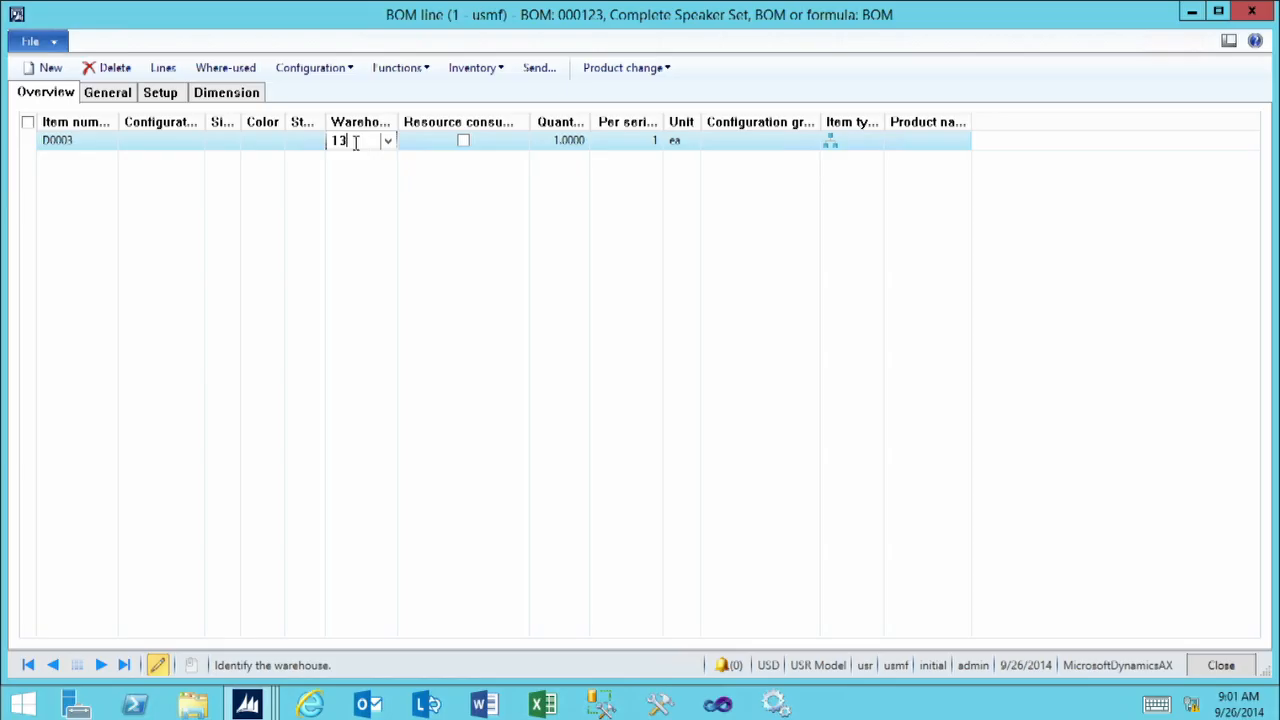
pyautogui.press('Tab')
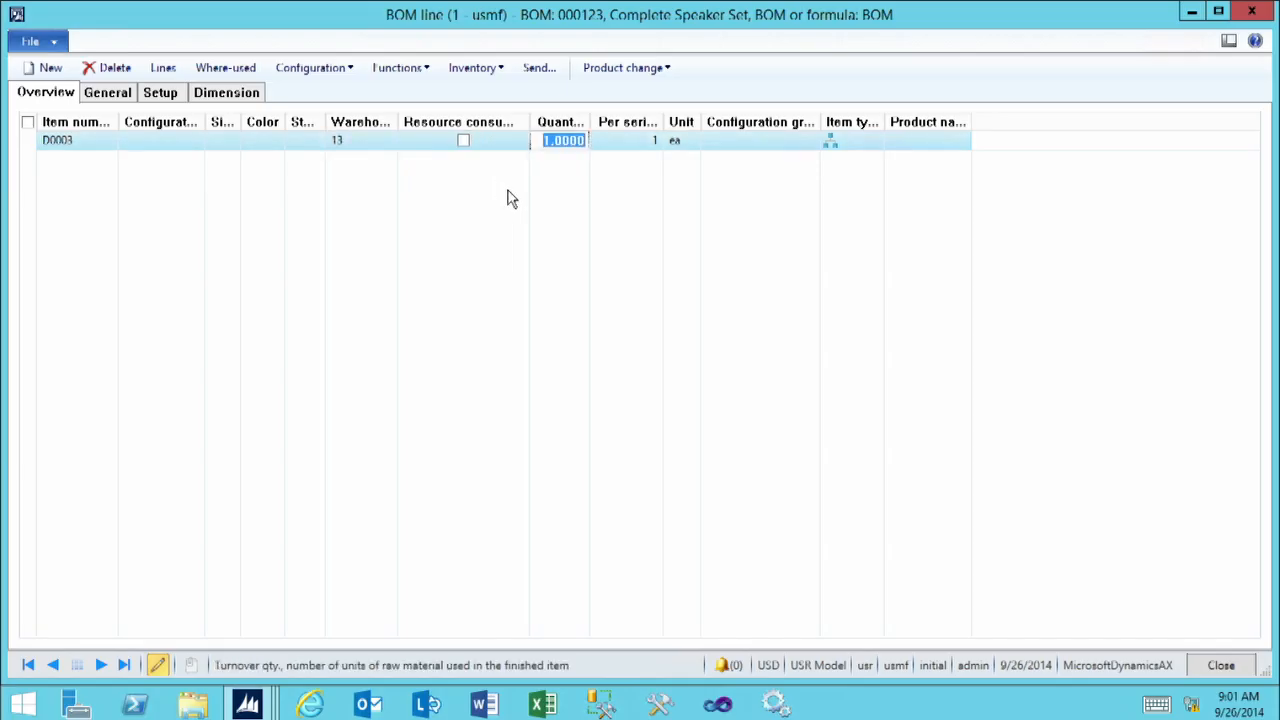
pyautogui.write('2')
pyautogui.press('Tab')
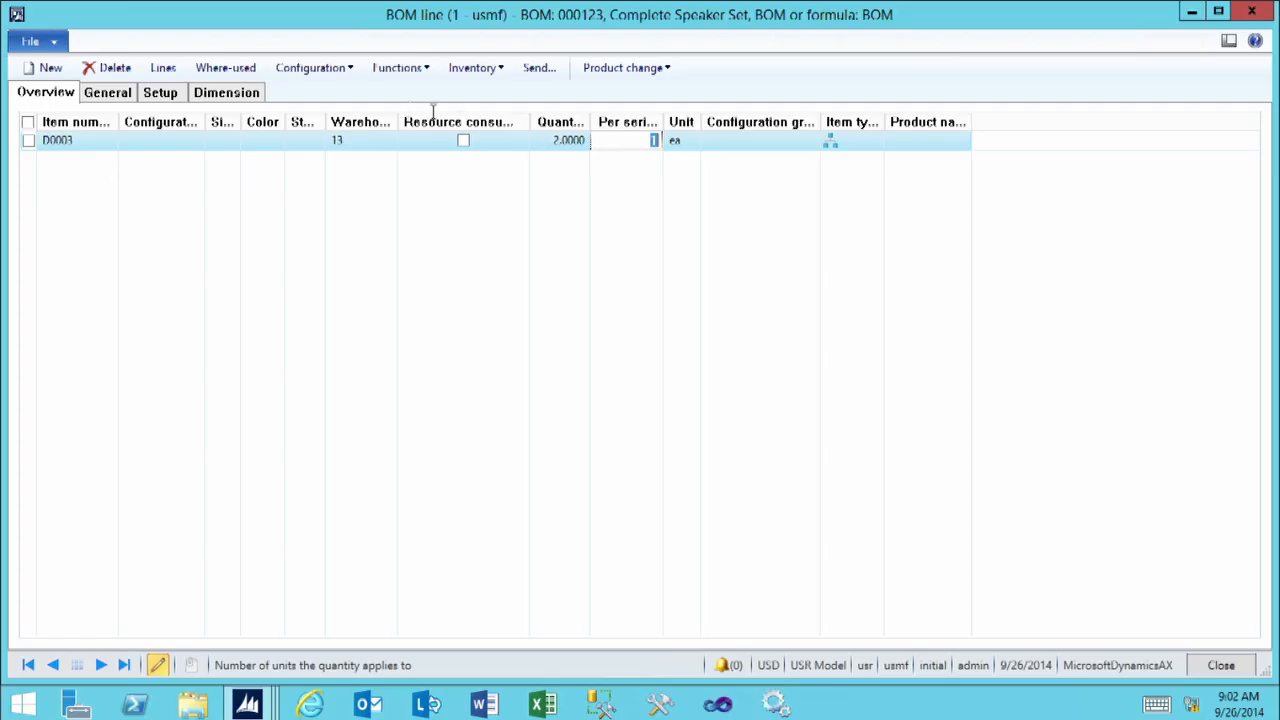
# Add a second BOM line for item L0002, Midrange Speaker Lean
pyautogui.click(50, 70)
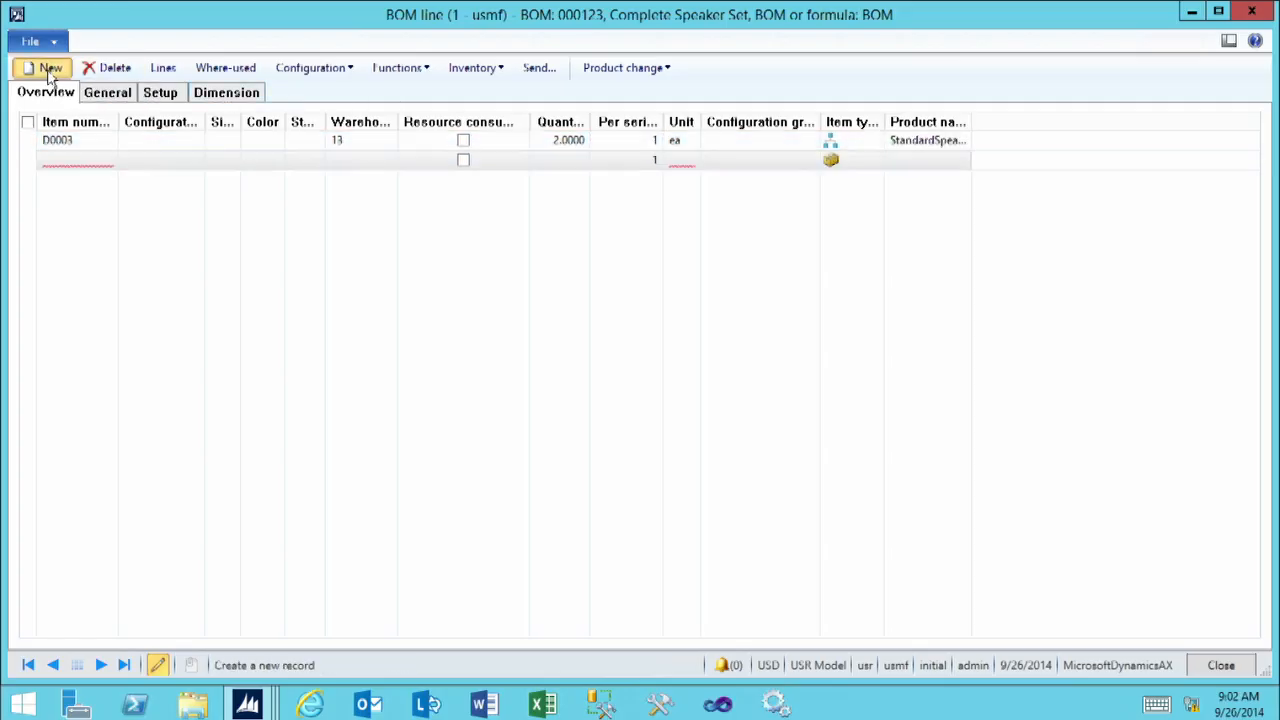
pyautogui.click(109, 160)
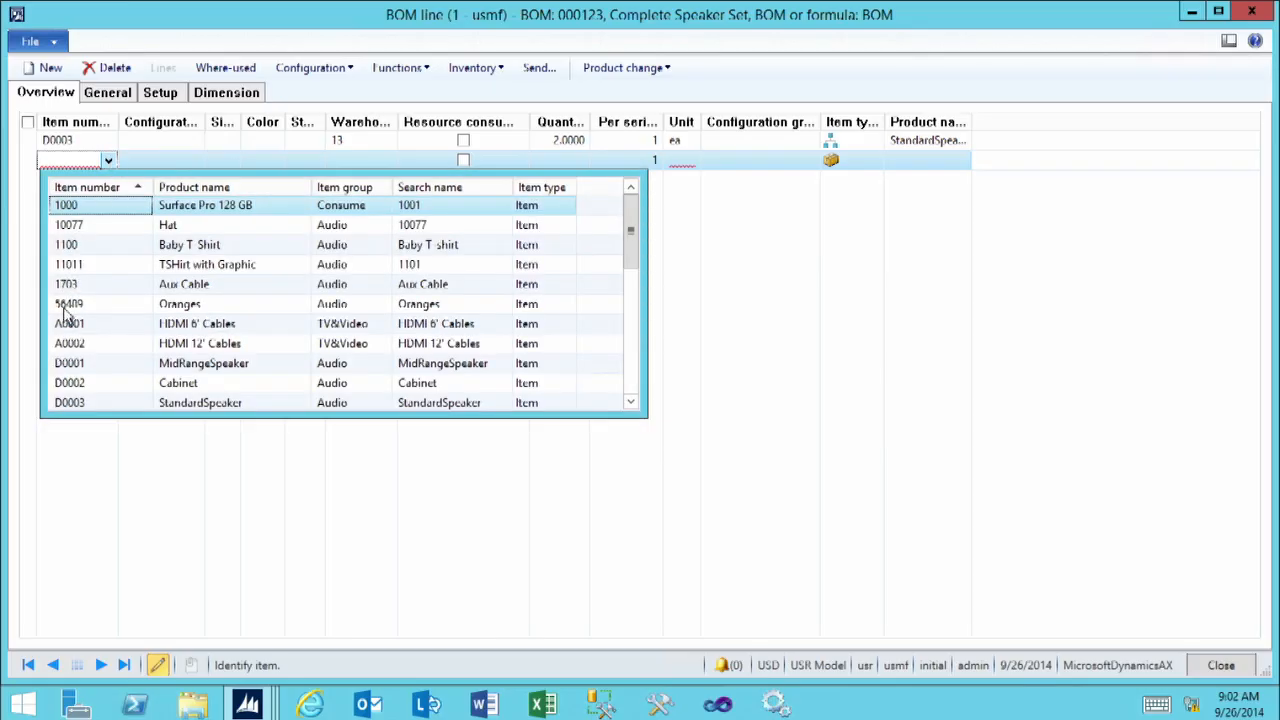
pyautogui.scroll(-2, 67, 320)
pyautogui.scroll(-1, 68, 331)
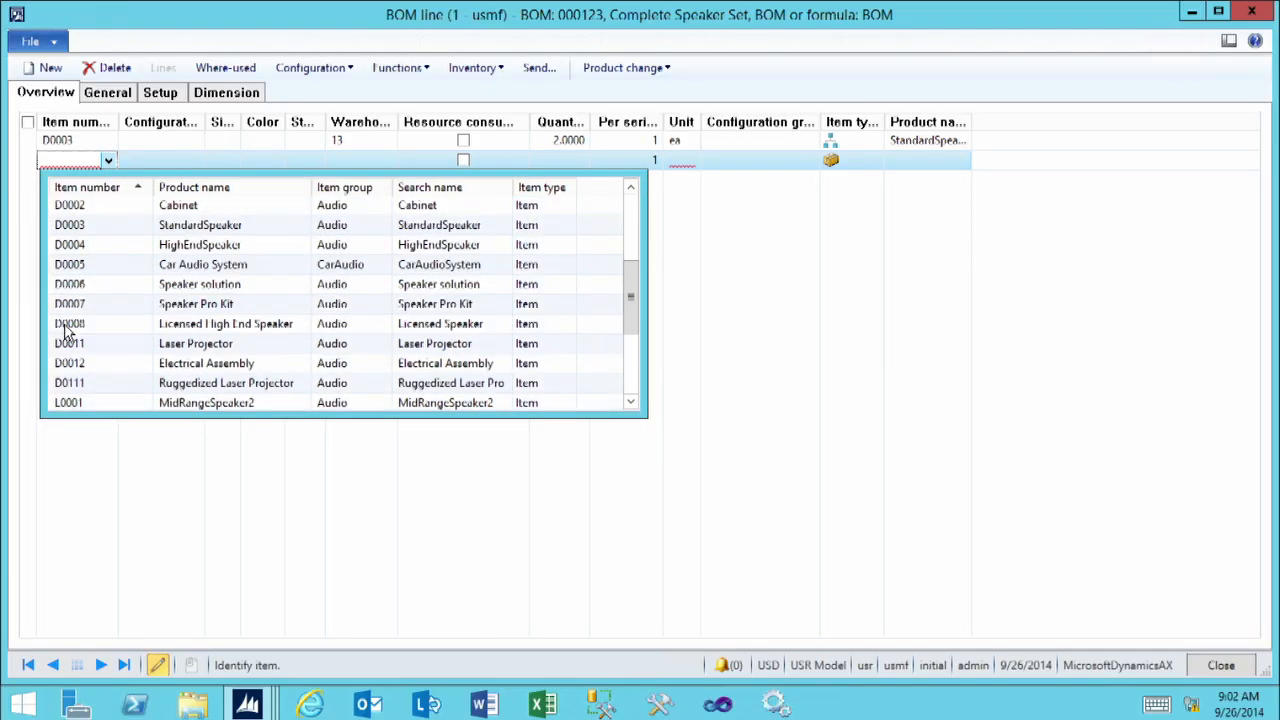
pyautogui.scroll(-1, 68, 331)
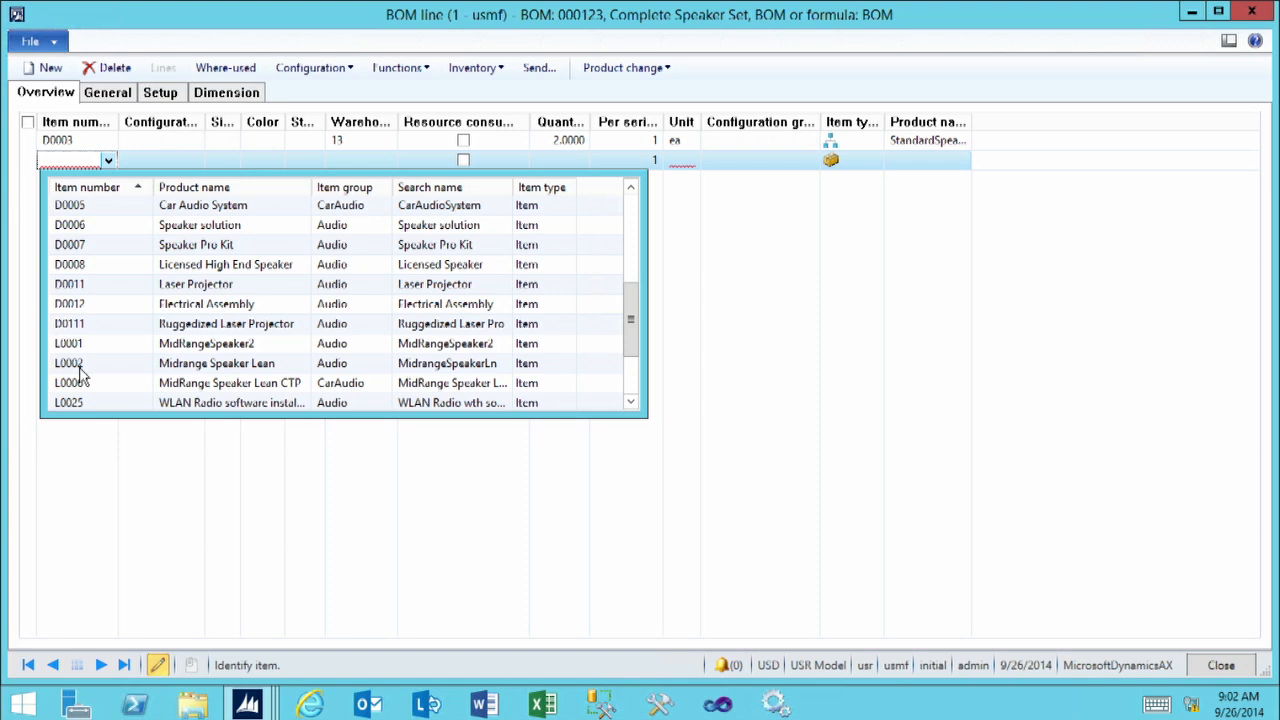
pyautogui.click(79, 366)
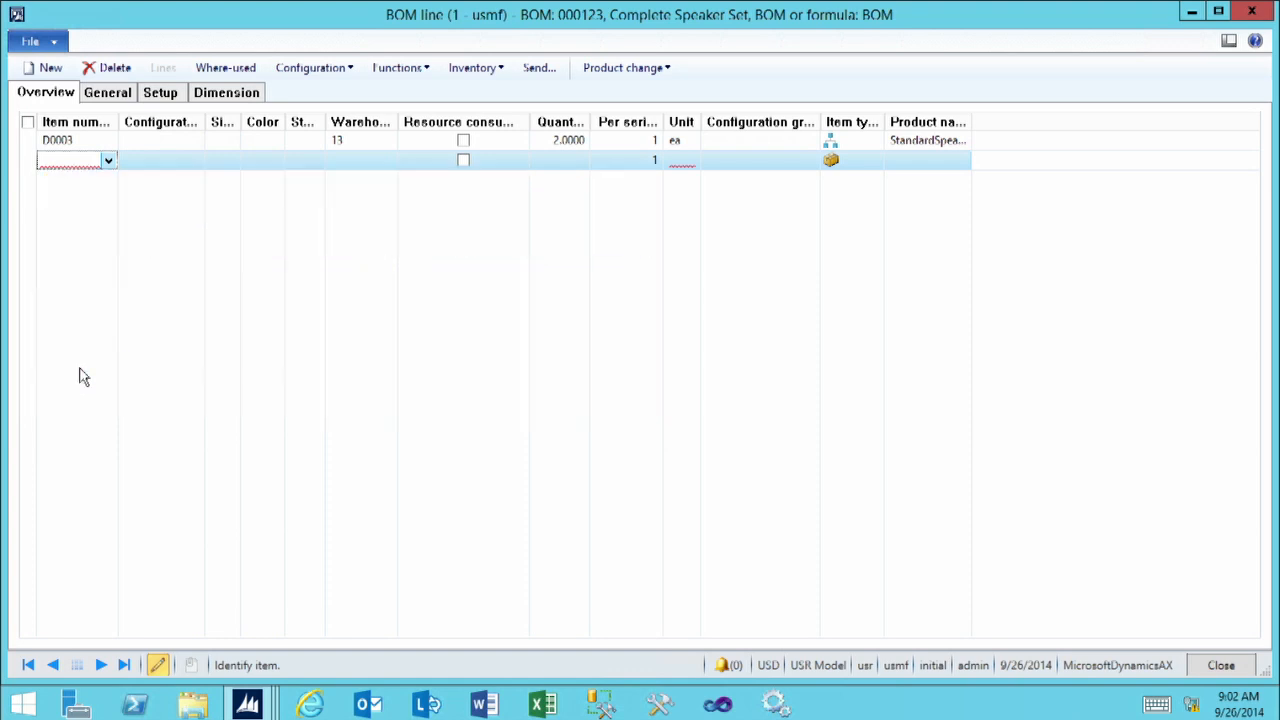
# Set the L0002 line's warehouse to 13 and its quantity to 2
pyautogui.click(332, 162)
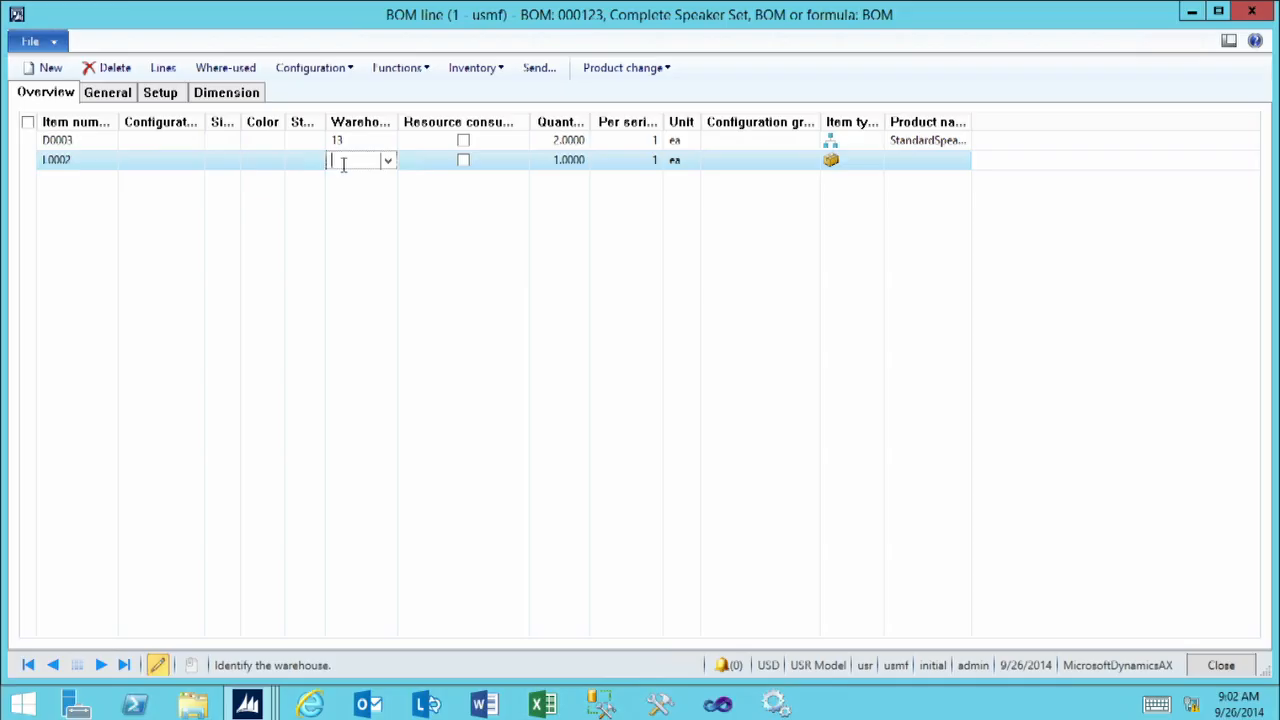
pyautogui.write('13')
pyautogui.press('Tab')
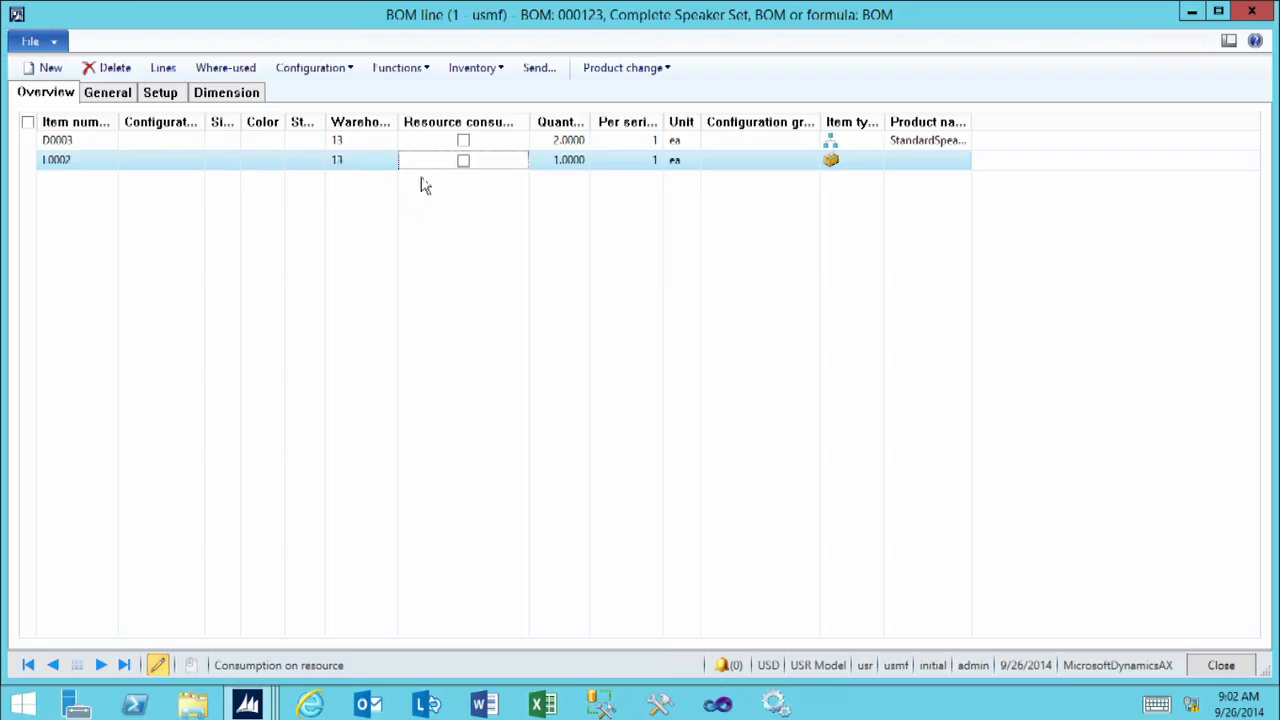
pyautogui.moveTo(545, 160); pyautogui.dragTo(600, 160)
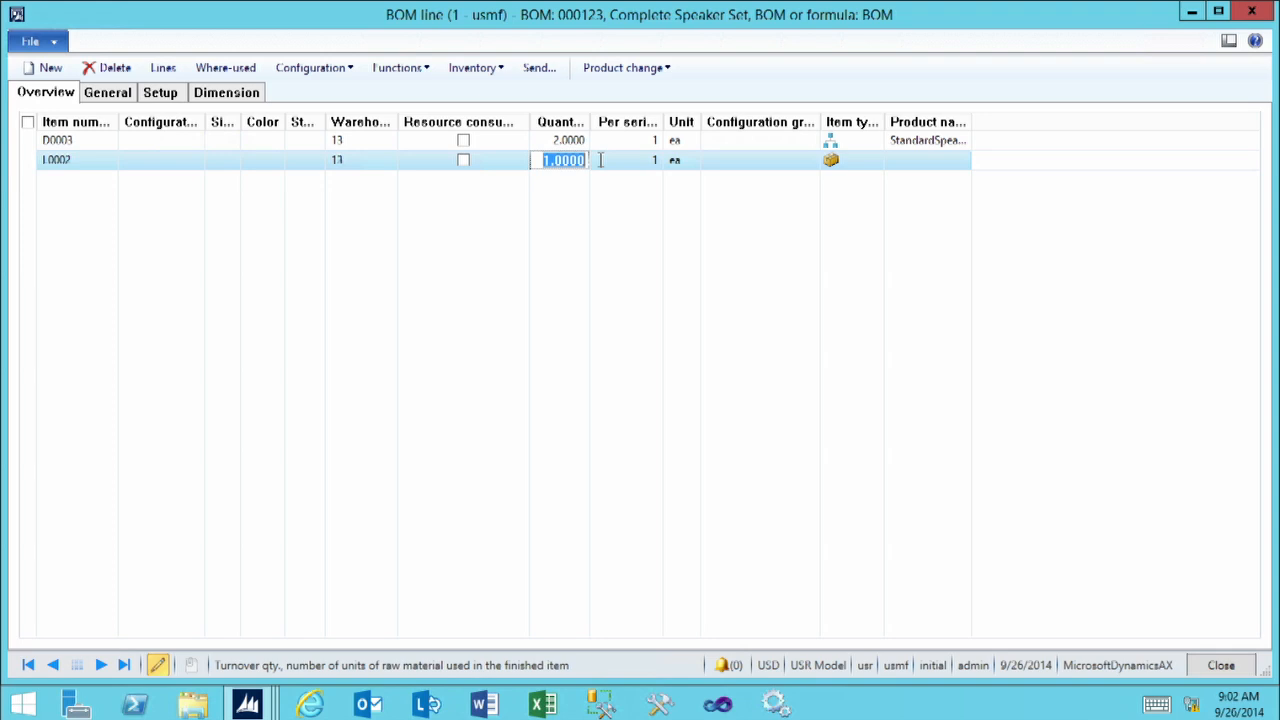
pyautogui.write('2')
pyautogui.press('Tab')
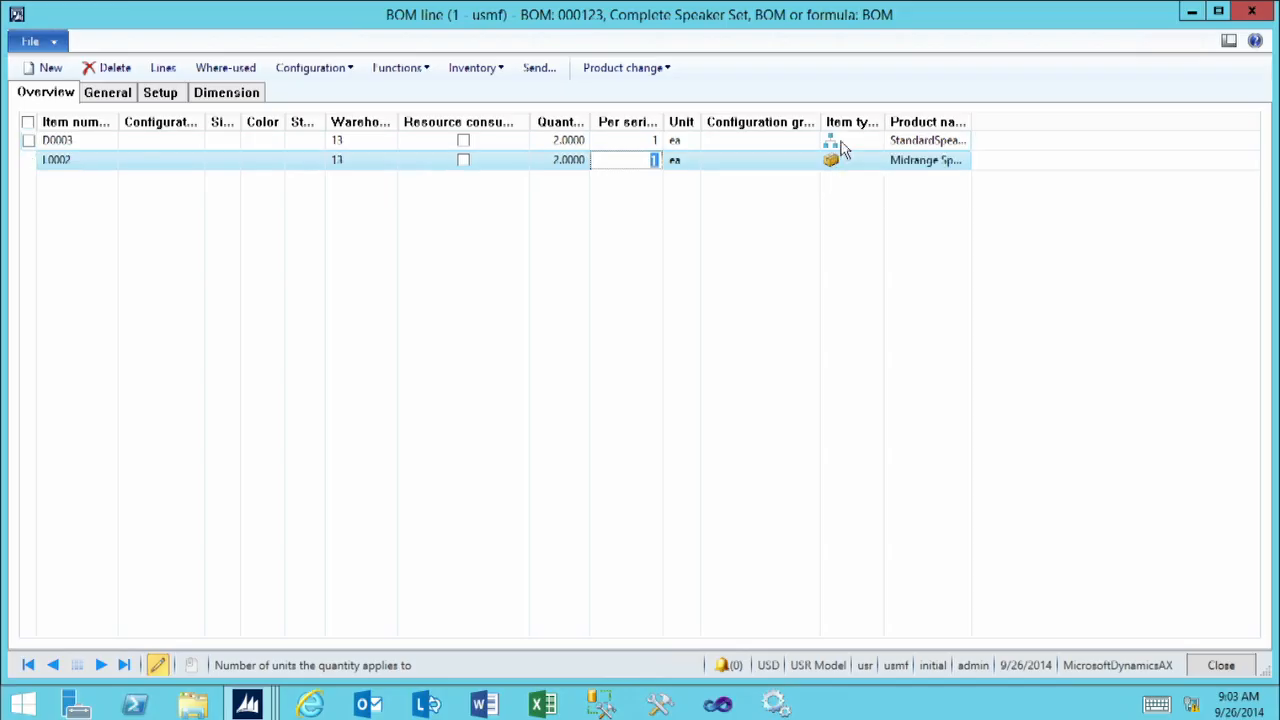
# Review the component lines of item D0003 and the bills of materials where it is used
pyautogui.click(840, 143)
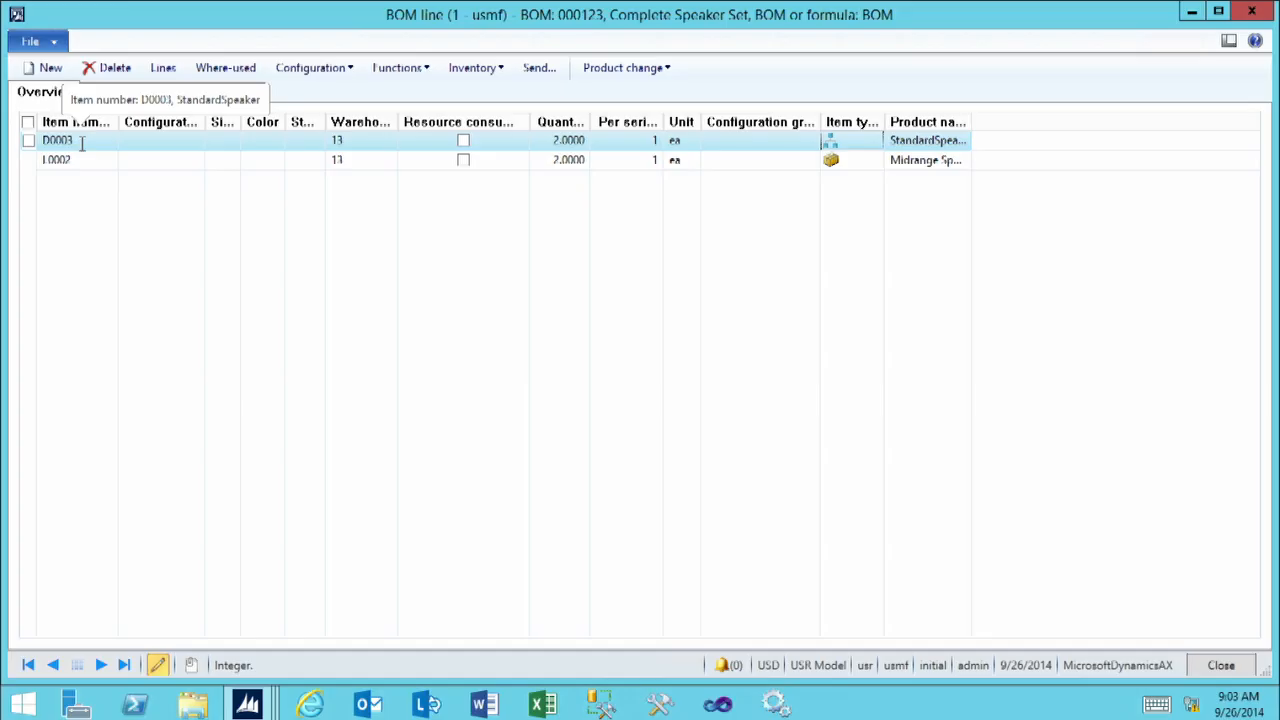
pyautogui.click(159, 65)
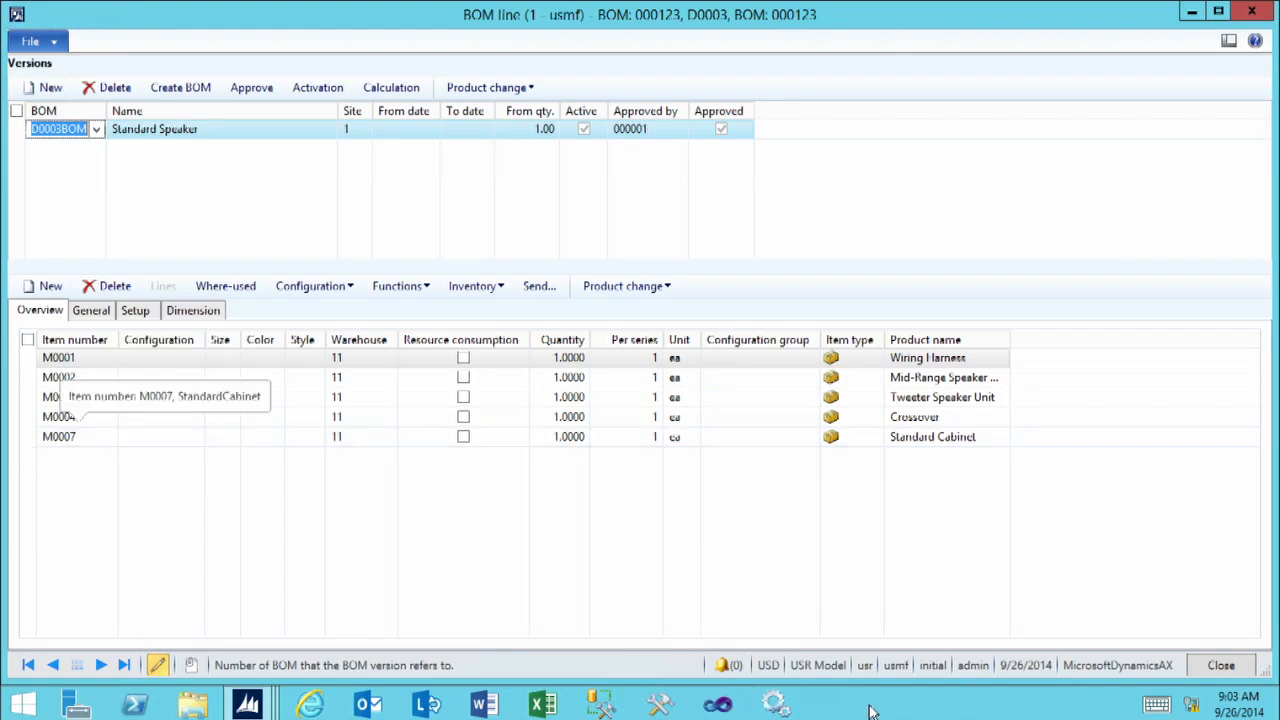
pyautogui.click(1210, 672)
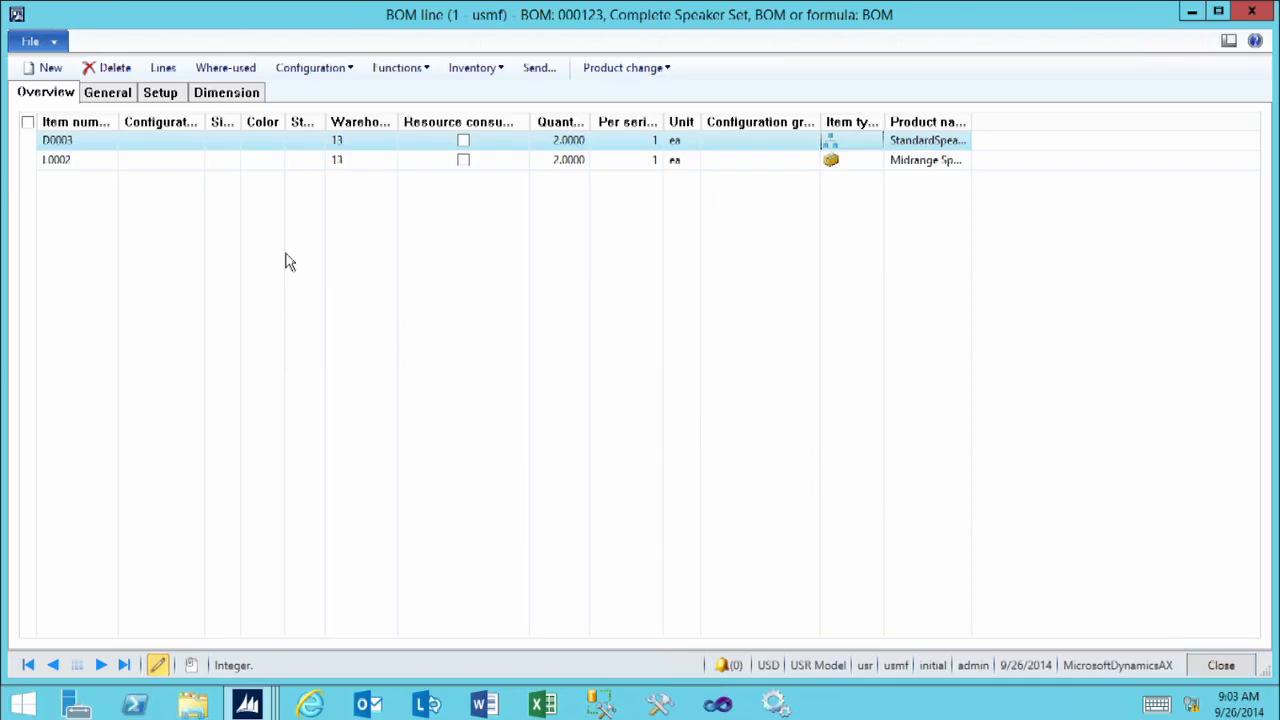
pyautogui.click(226, 76)
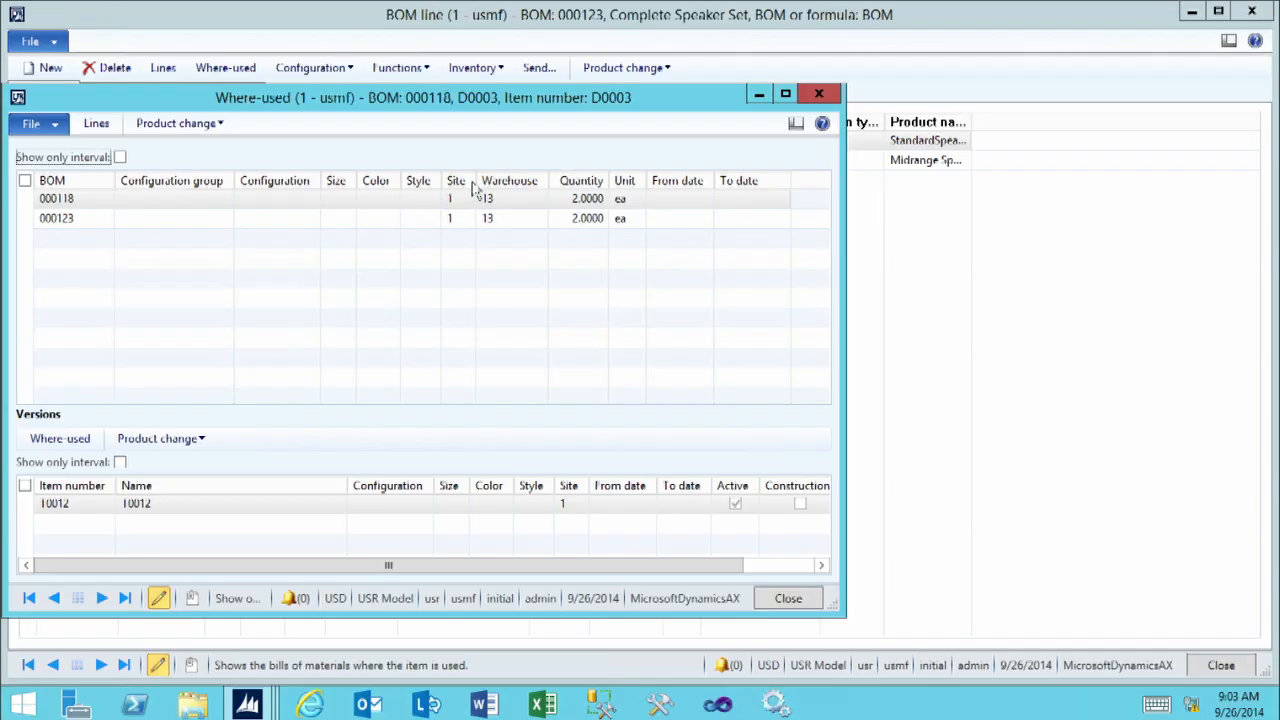
pyautogui.click(819, 95)
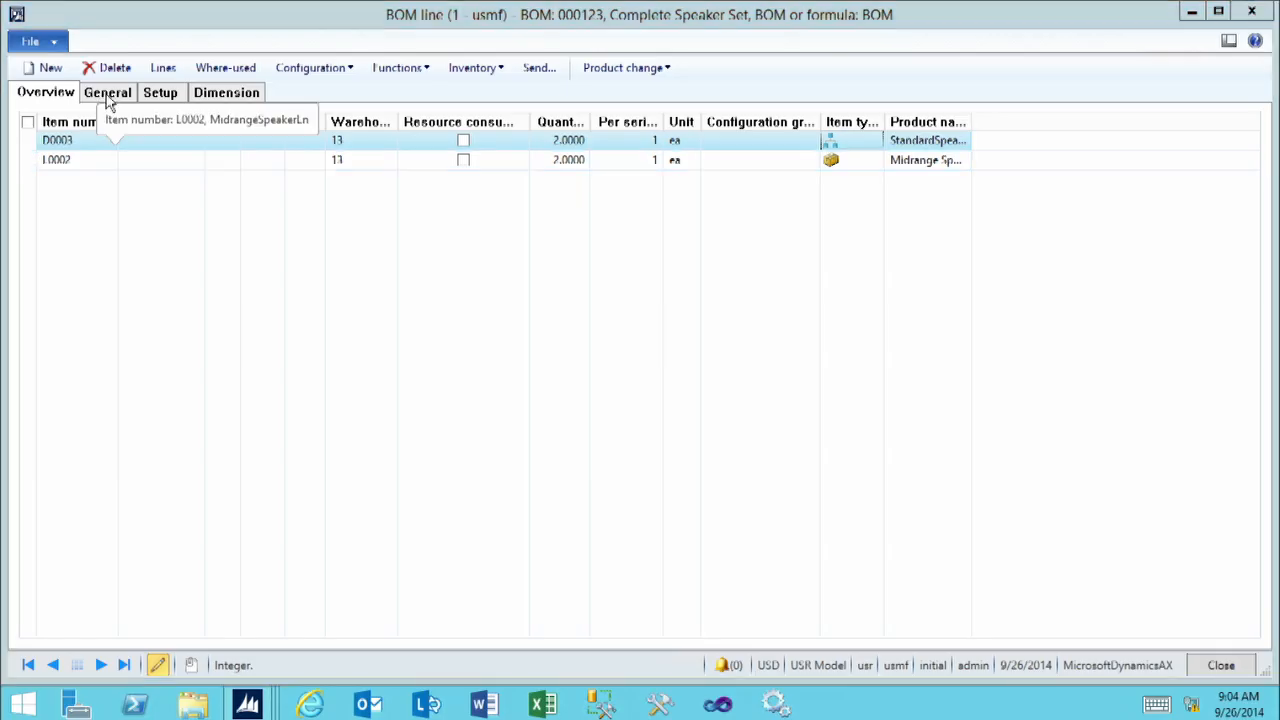
# Set the line type of the D0003 BOM line to Phantom in its general details
pyautogui.click(107, 96)
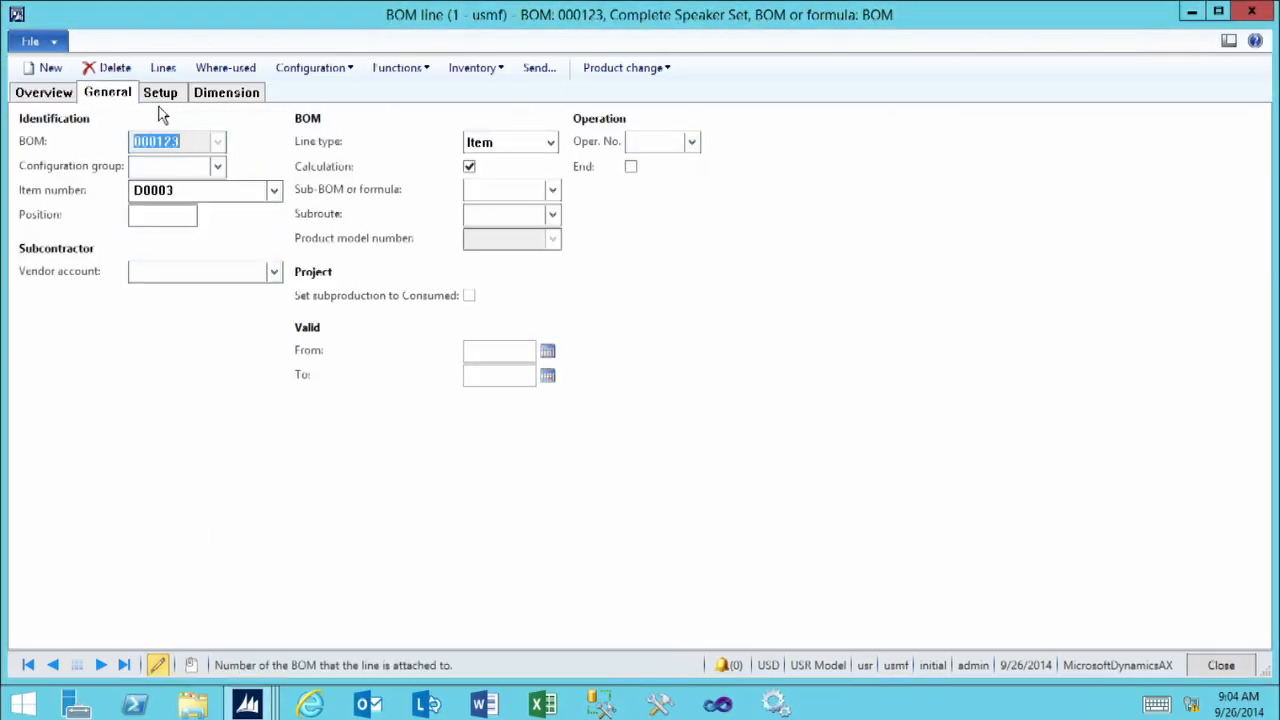
pyautogui.click(171, 215)
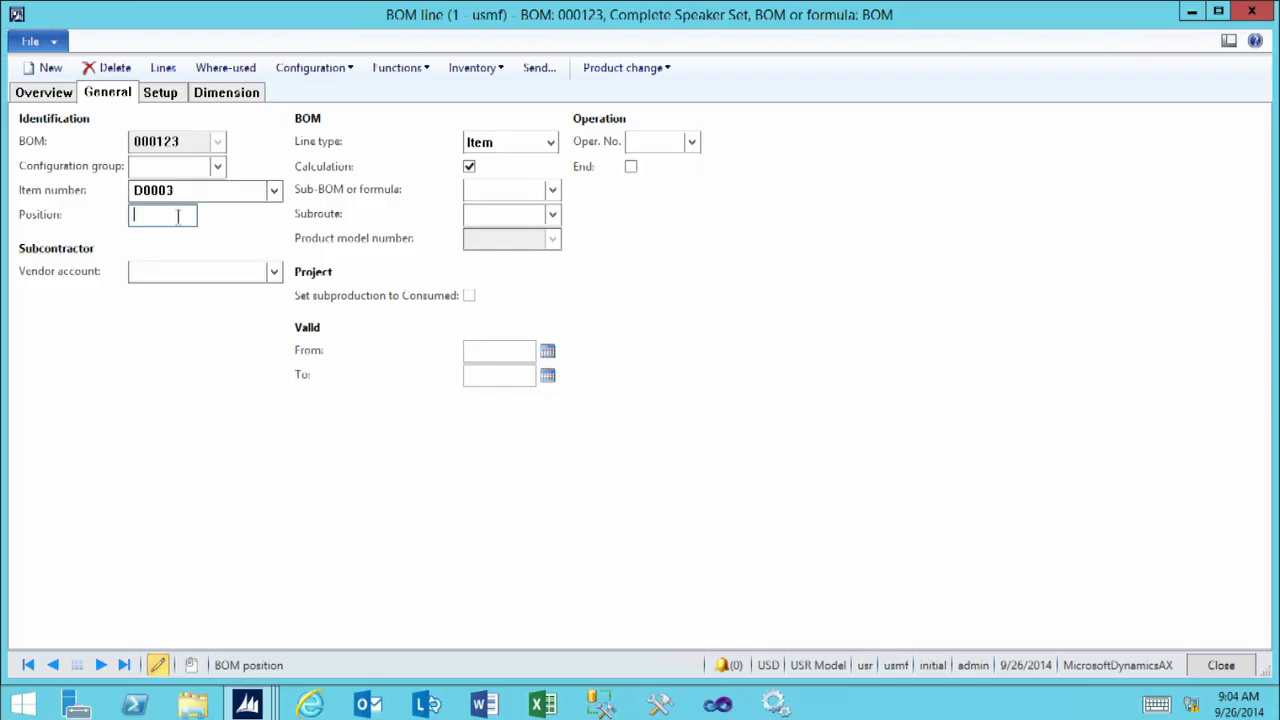
pyautogui.click(173, 279)
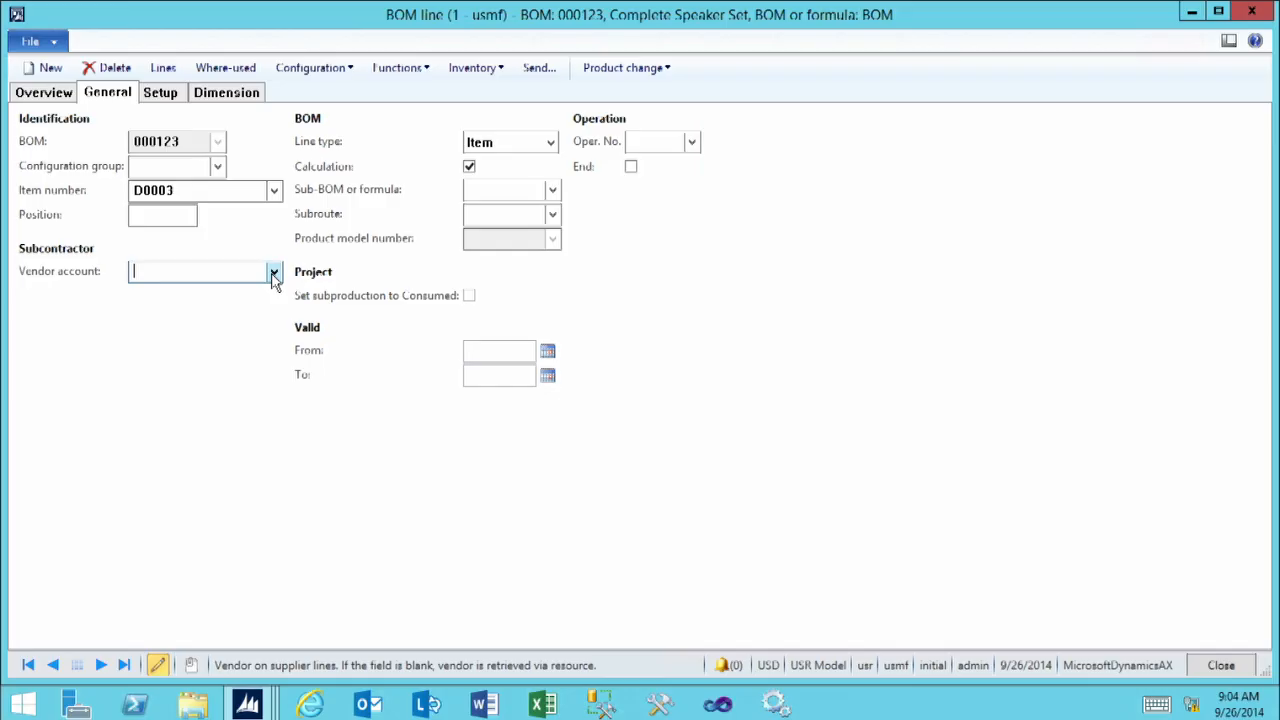
pyautogui.click(551, 144)
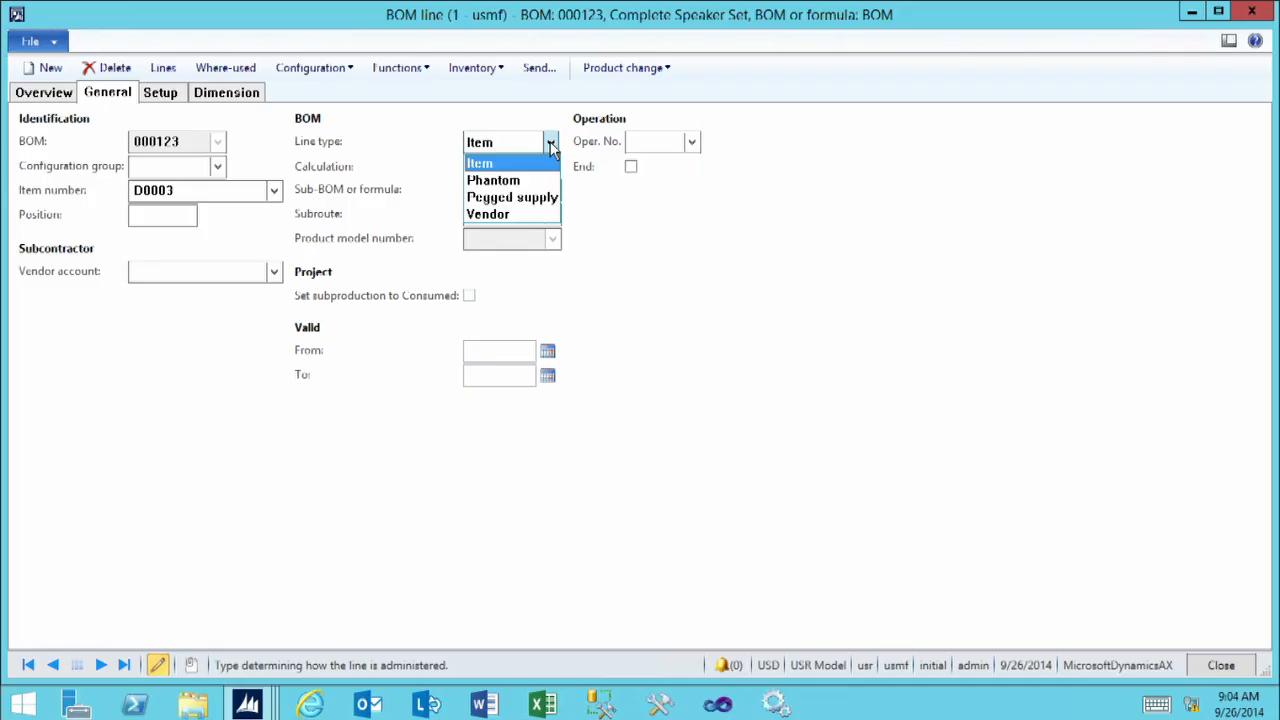
pyautogui.click(508, 181)
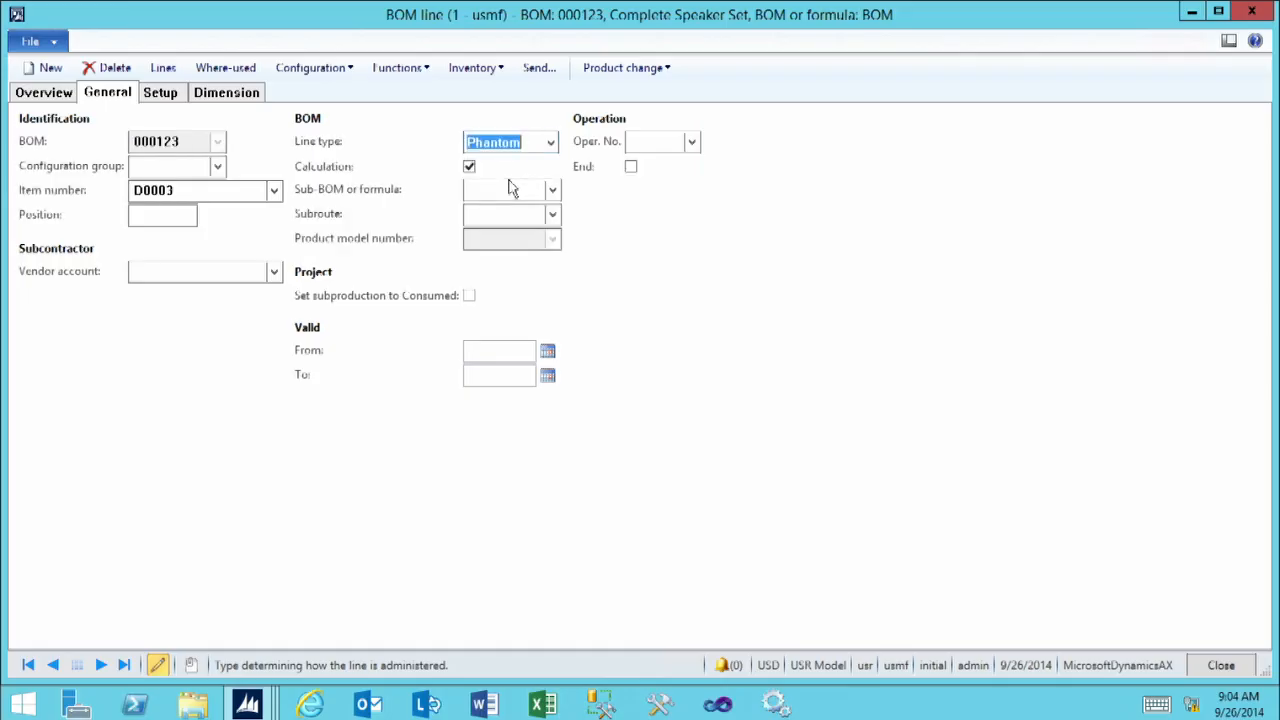
pyautogui.click(500, 191)
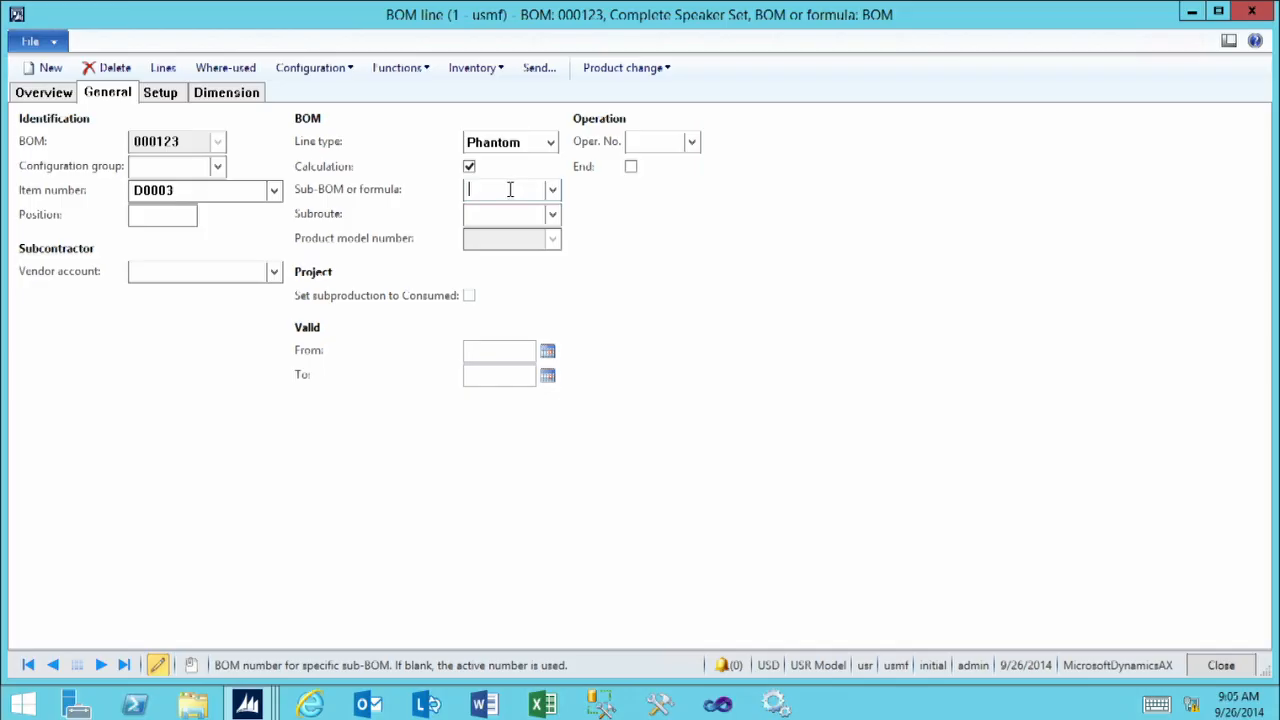
# Examine the D0003 line's subroute, validity dates and available operation numbers in its general details
pyautogui.click(495, 215)
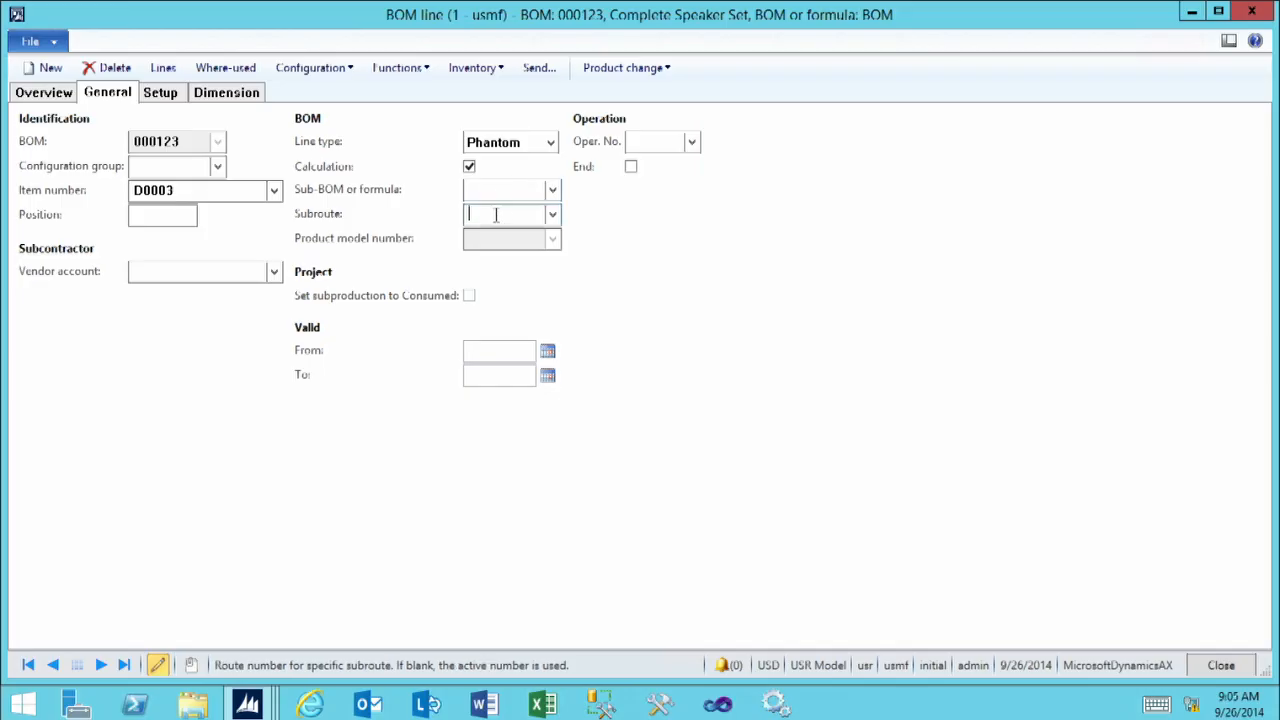
pyautogui.click(492, 349)
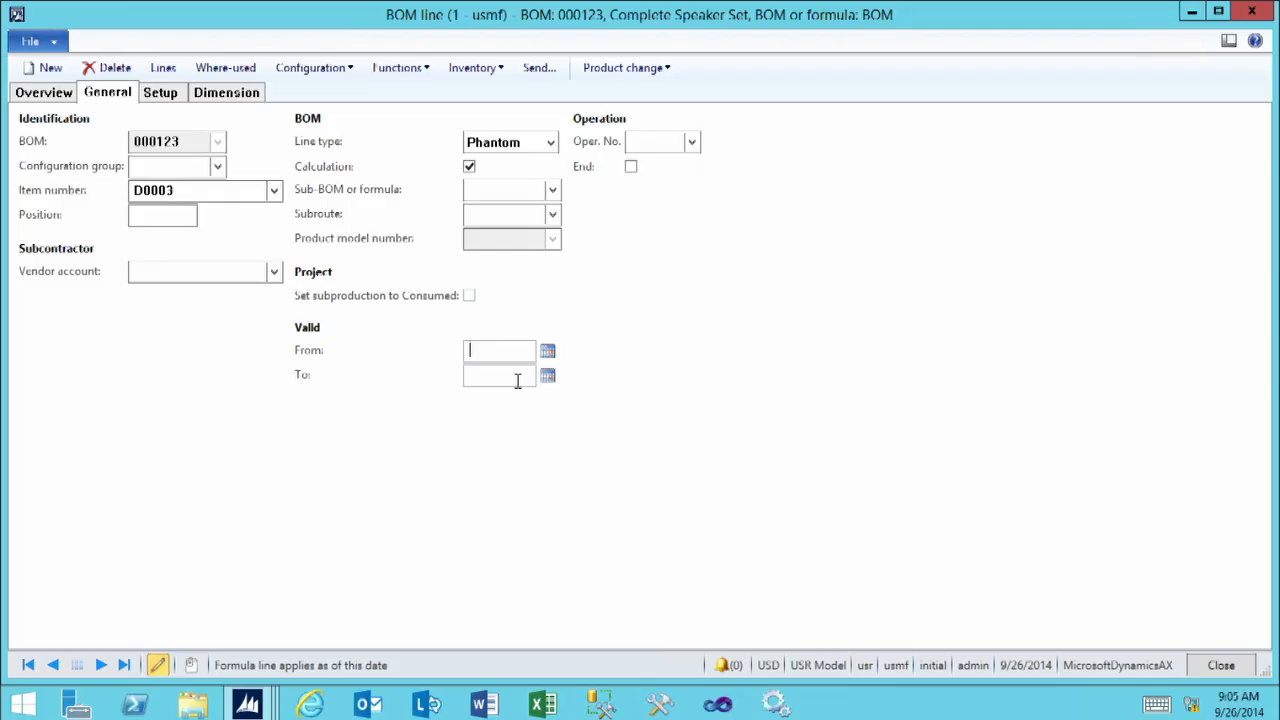
pyautogui.click(665, 143)
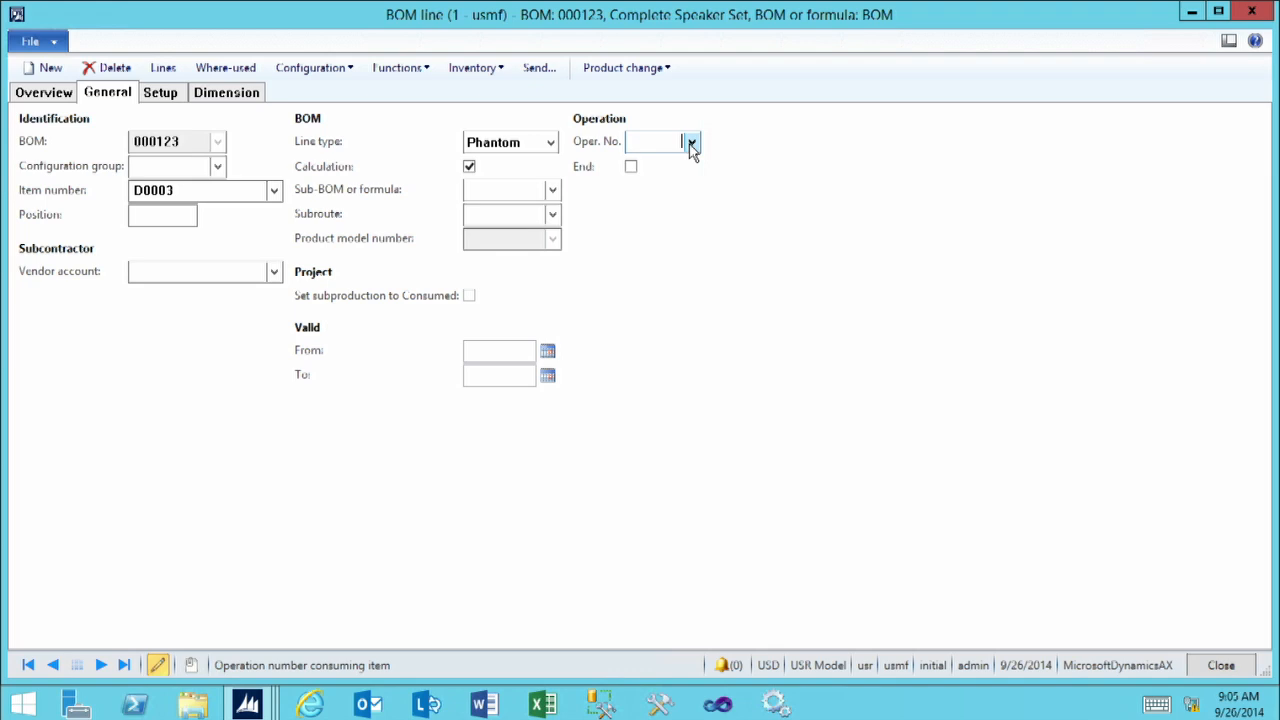
pyautogui.click(691, 144)
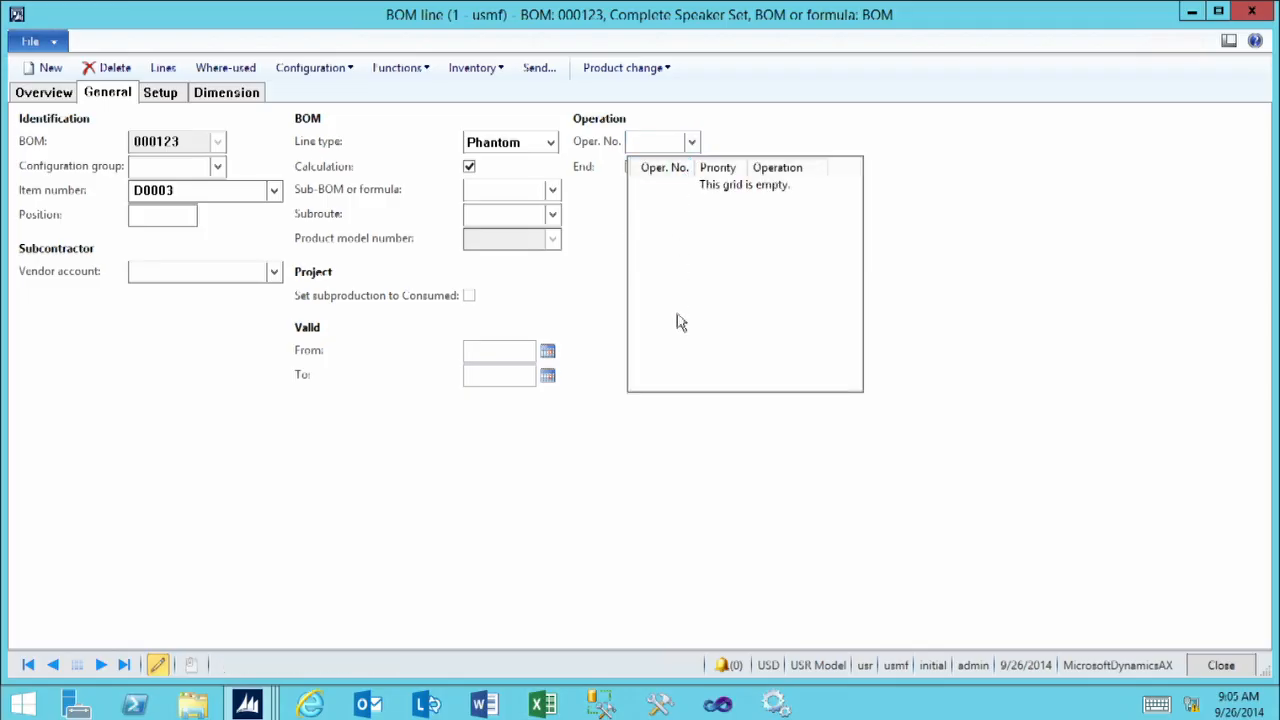
pyautogui.click(645, 142)
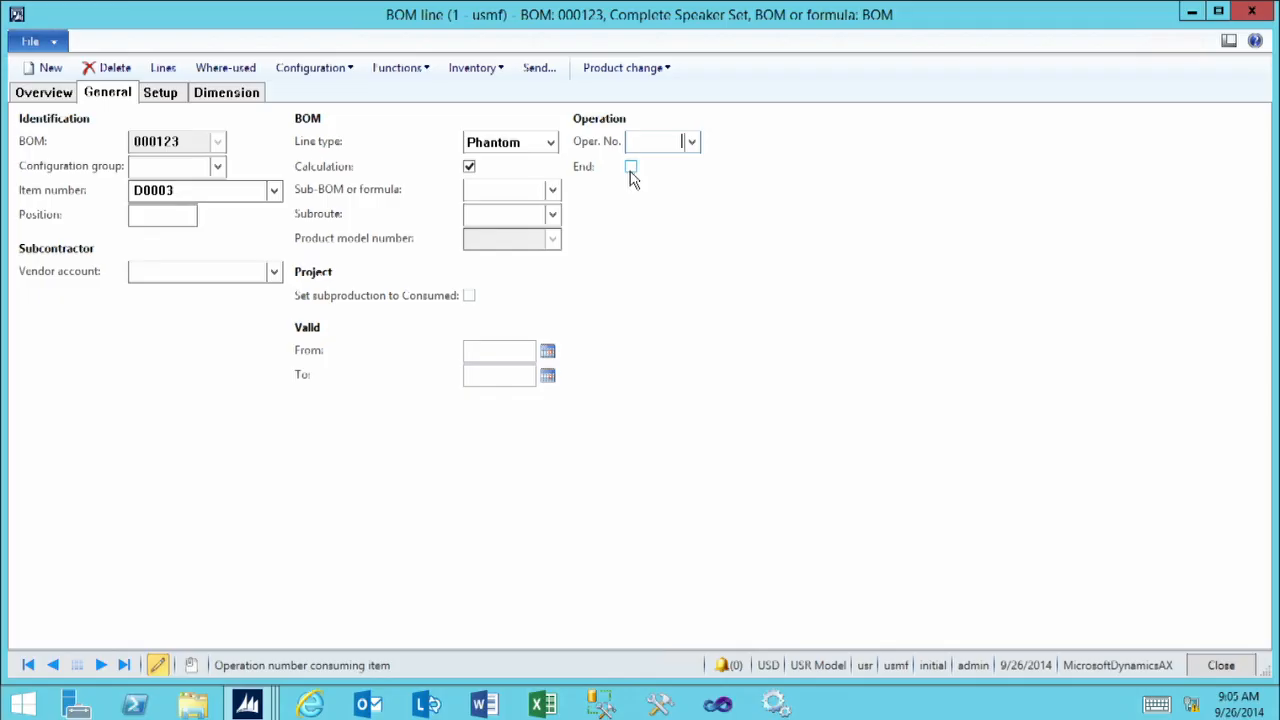
# Examine the D0003 line's consumption setup: quantity, per series, formula choices and the variable or constant consumption options
pyautogui.click(160, 93)
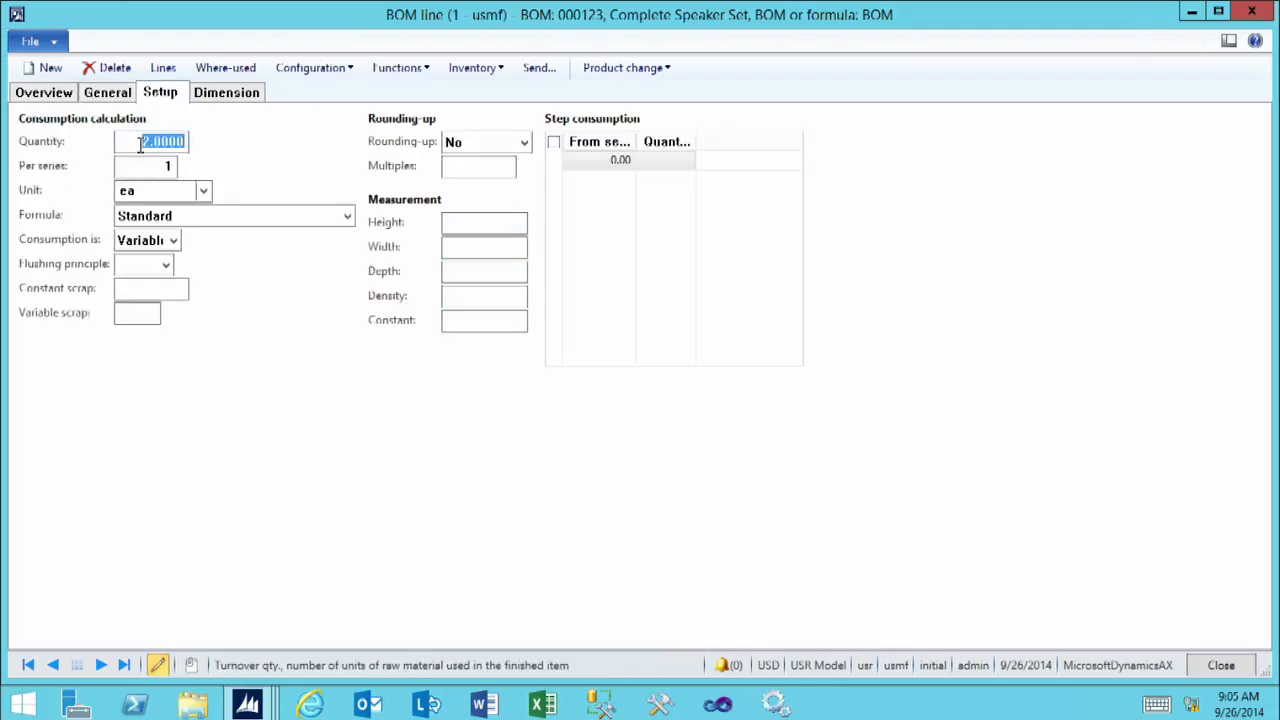
pyautogui.click(141, 143)
pyautogui.click(144, 166)
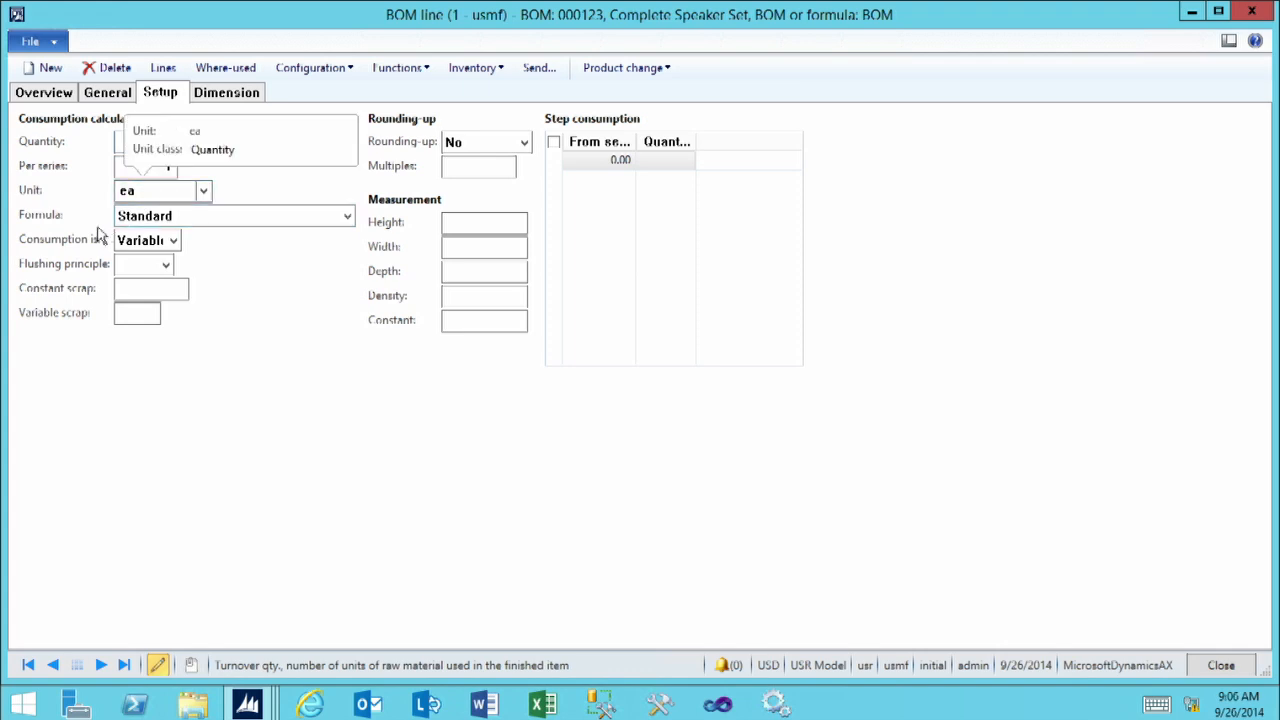
pyautogui.click(346, 218)
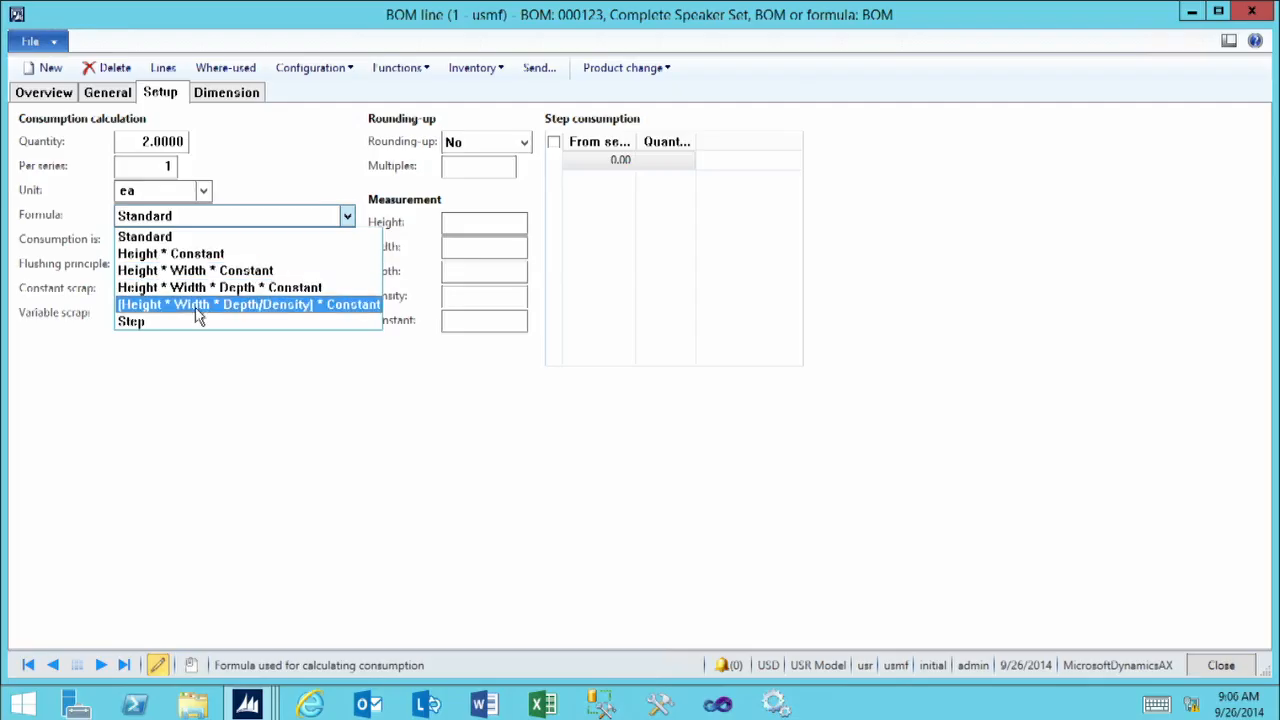
pyautogui.click(199, 218)
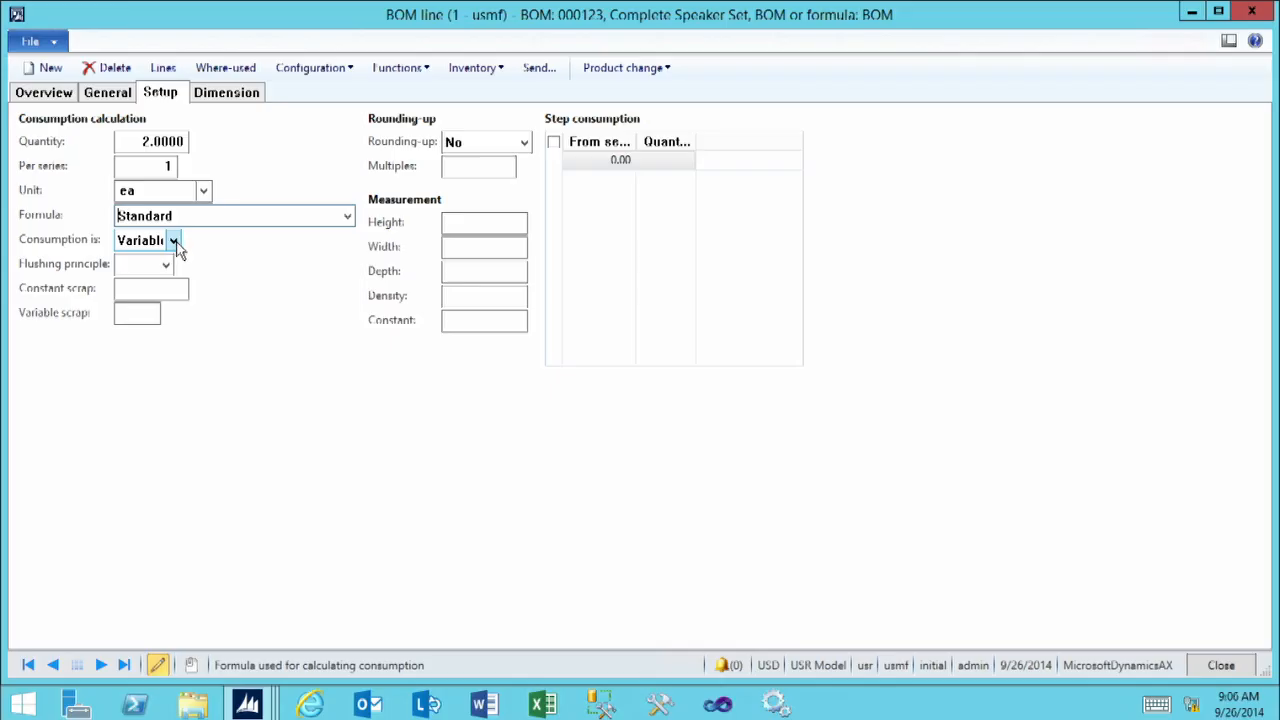
pyautogui.click(173, 242)
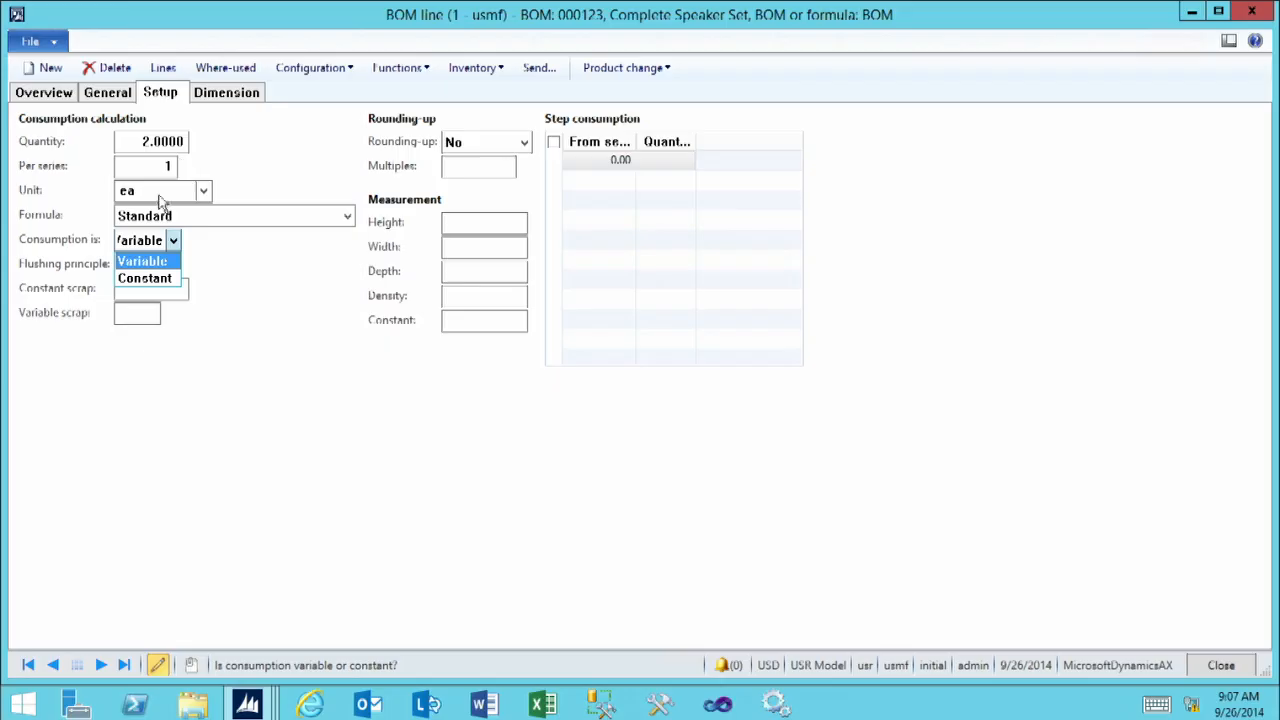
pyautogui.click(160, 259)
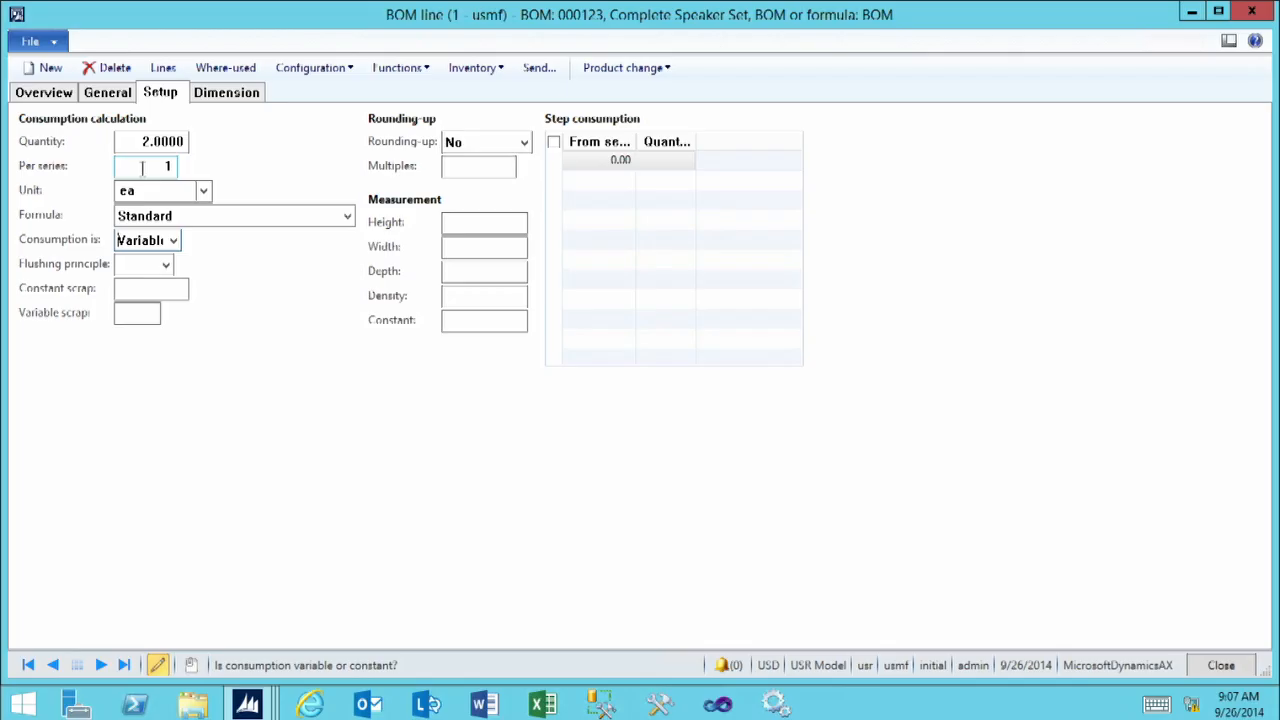
# Examine the D0003 line's flushing principle choices, constant and variable scrap fields, rounding-up methods and multiples
pyautogui.click(127, 262)
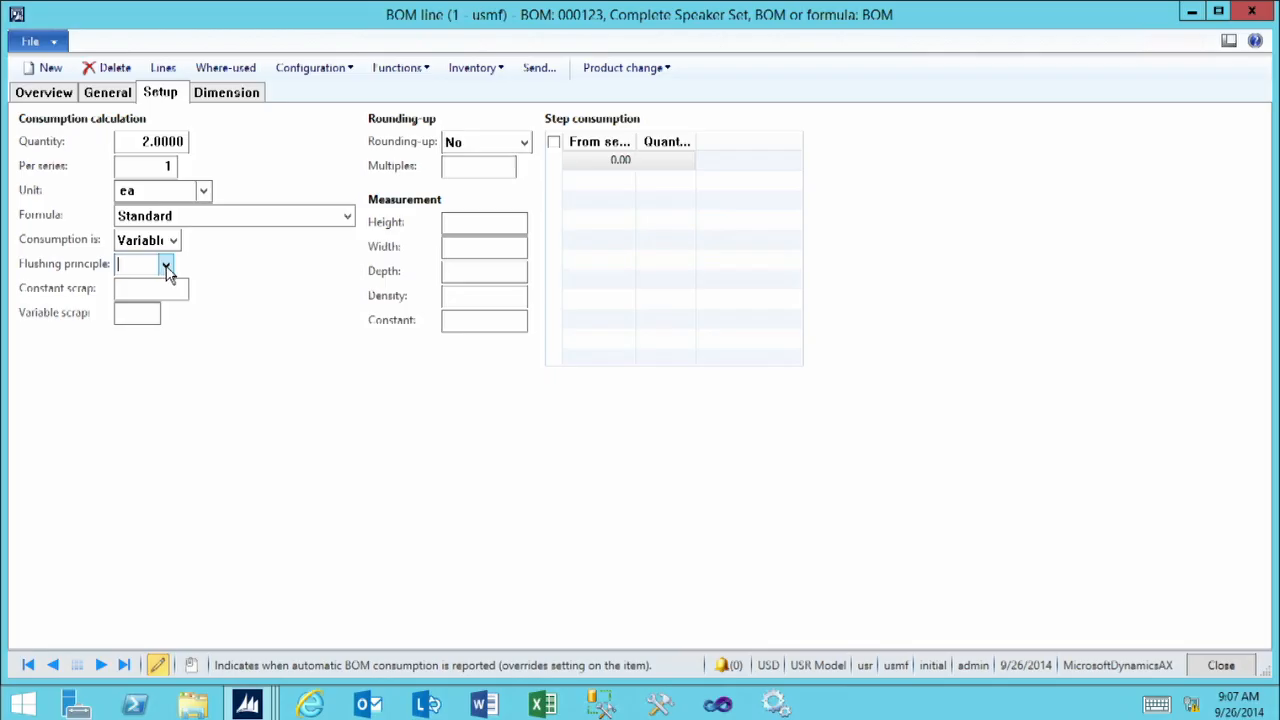
pyautogui.click(166, 268)
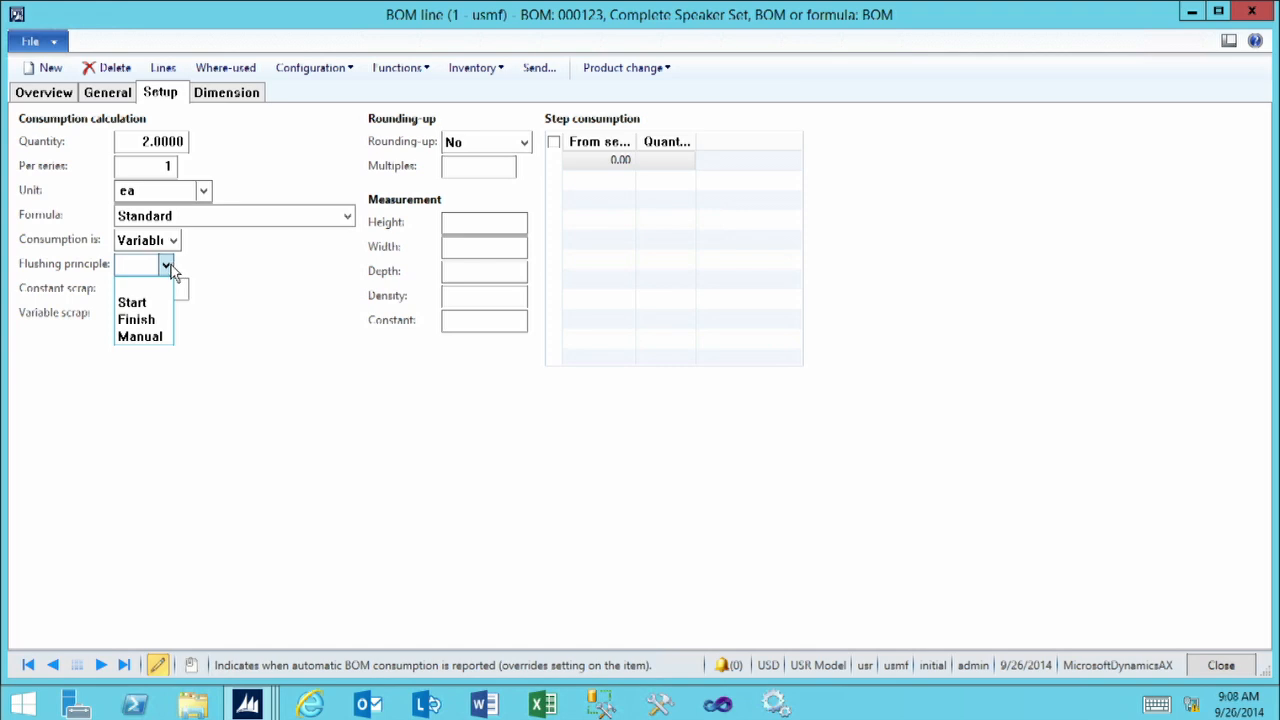
pyautogui.click(166, 265)
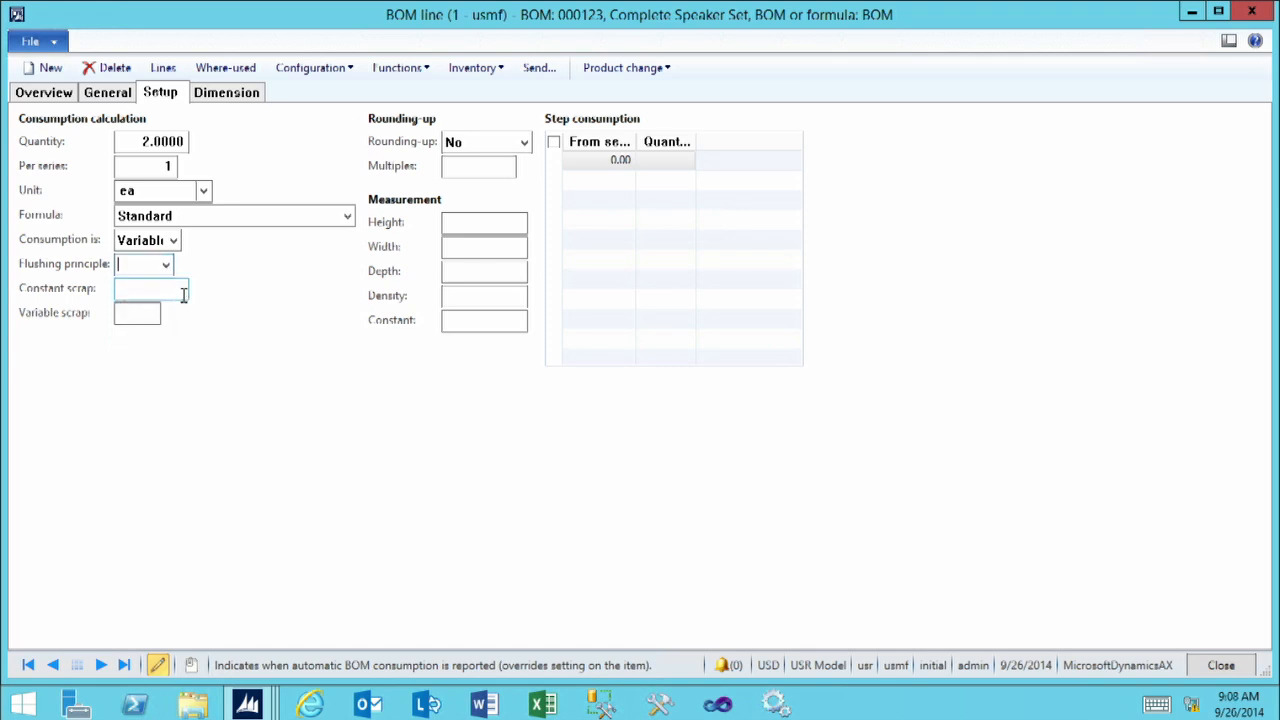
pyautogui.click(160, 288)
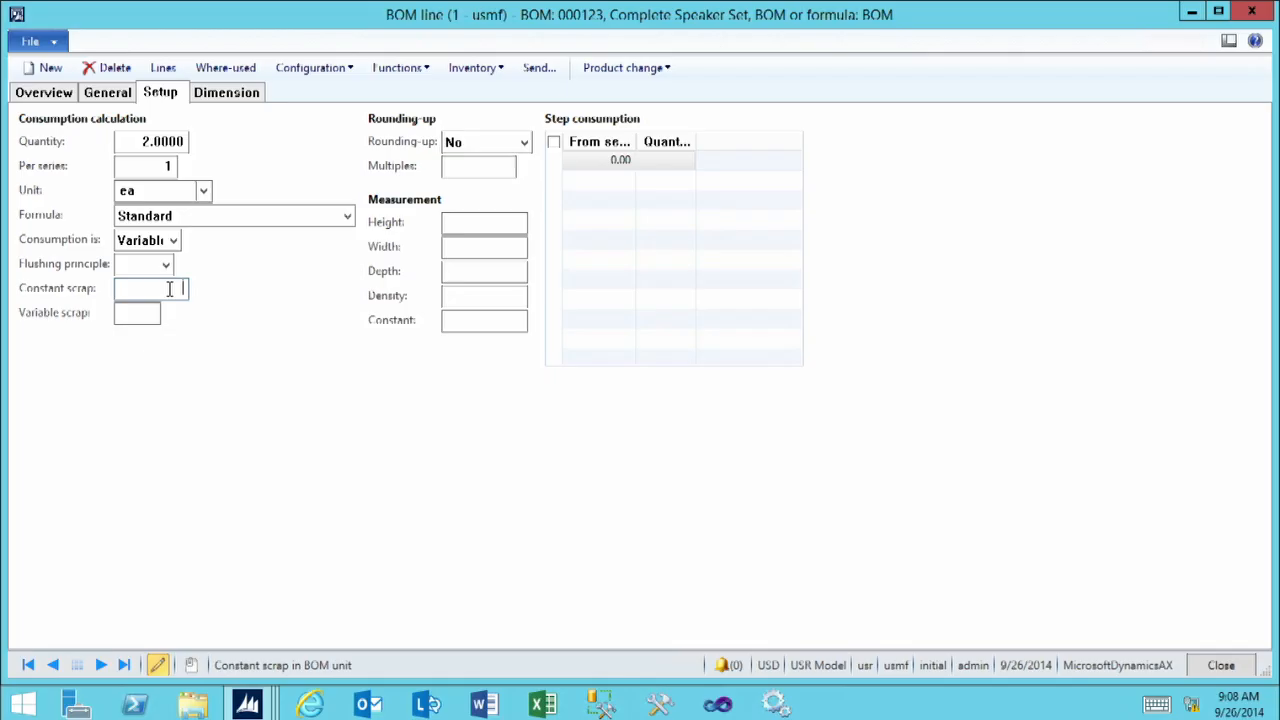
pyautogui.click(131, 318)
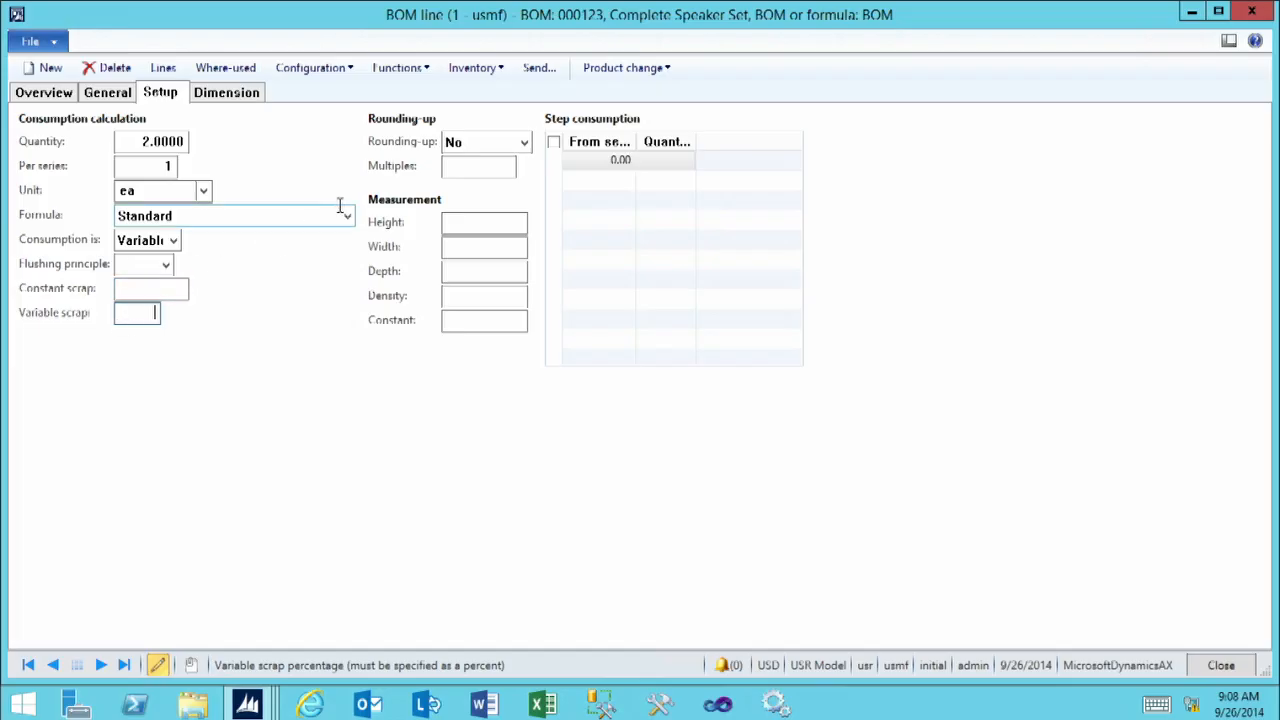
pyautogui.click(522, 145)
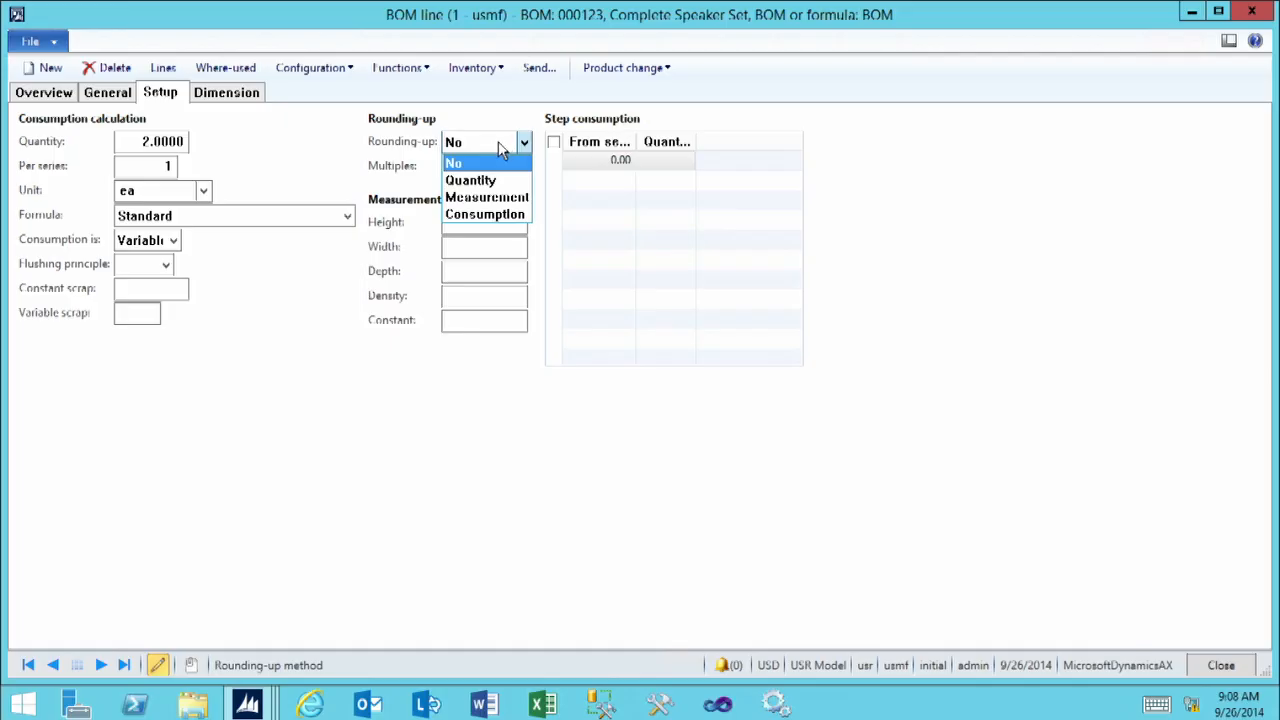
pyautogui.click(489, 142)
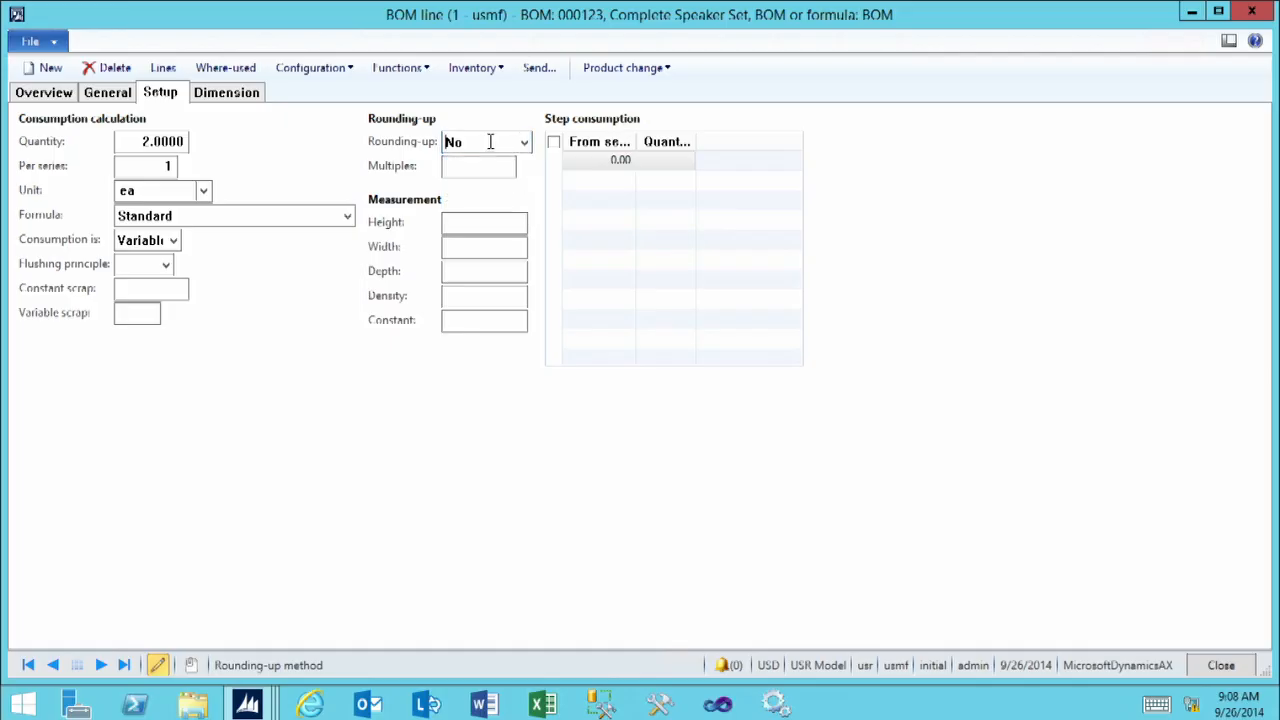
pyautogui.click(462, 169)
# Return to the bills of materials list, approve the Complete Speaker Set BOM with the proposed approver, and view the approver's worker details
pyautogui.click(1220, 666)
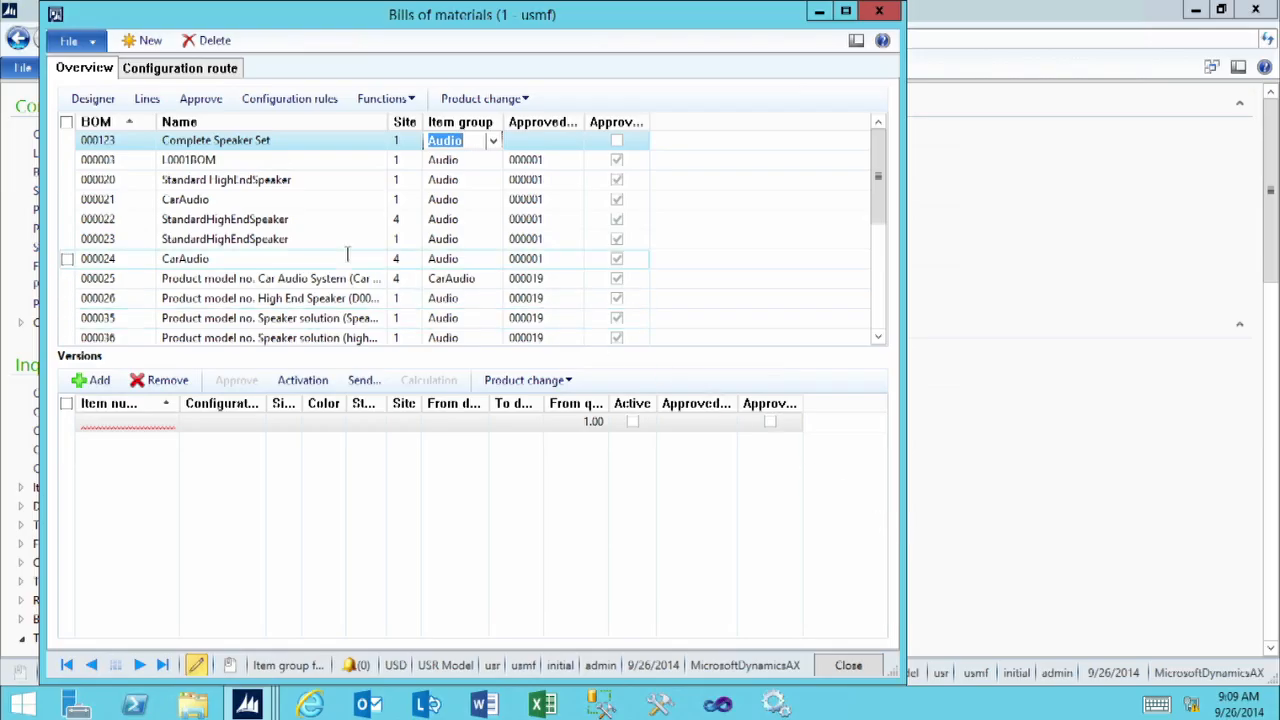
pyautogui.click(201, 108)
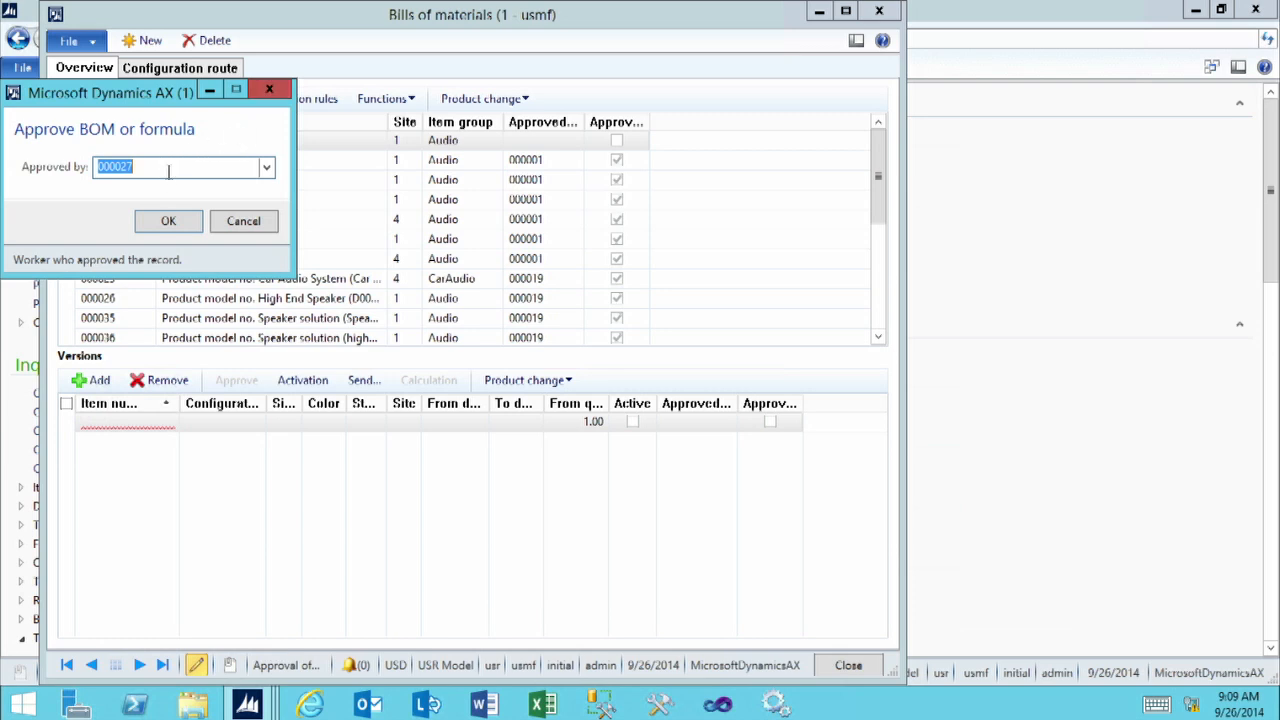
pyautogui.click(171, 221)
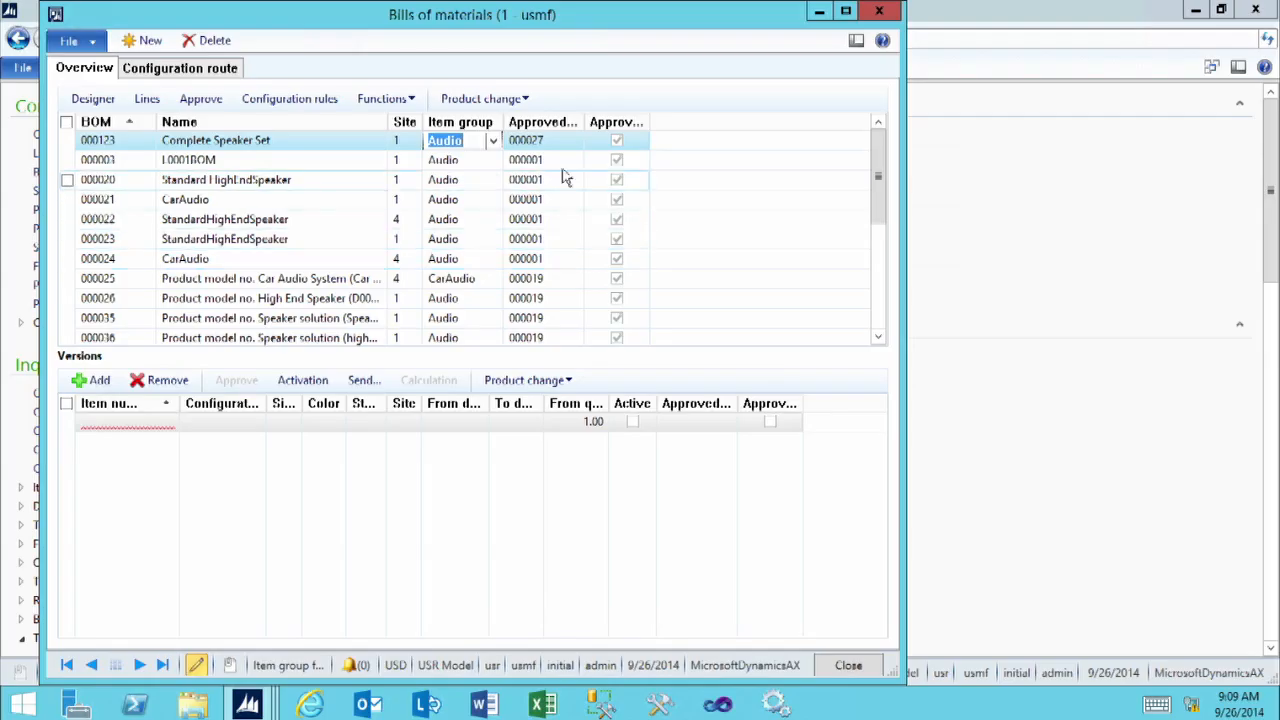
pyautogui.moveTo(547, 142)
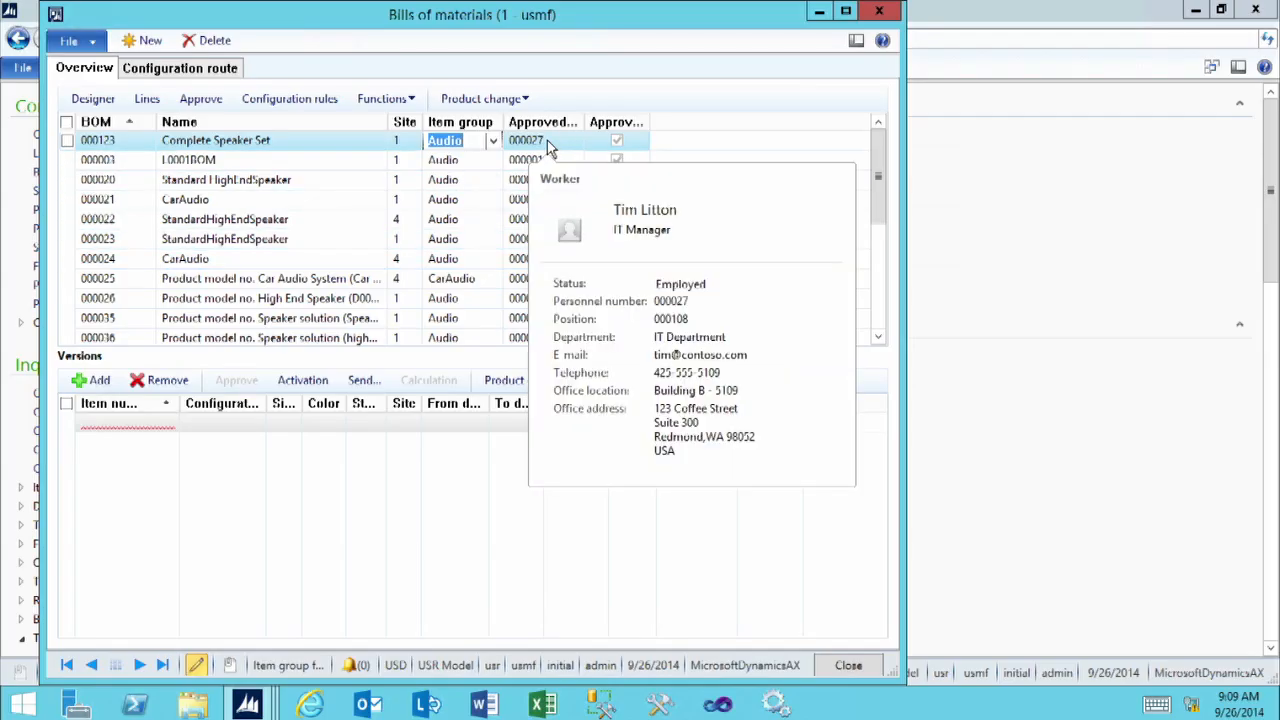